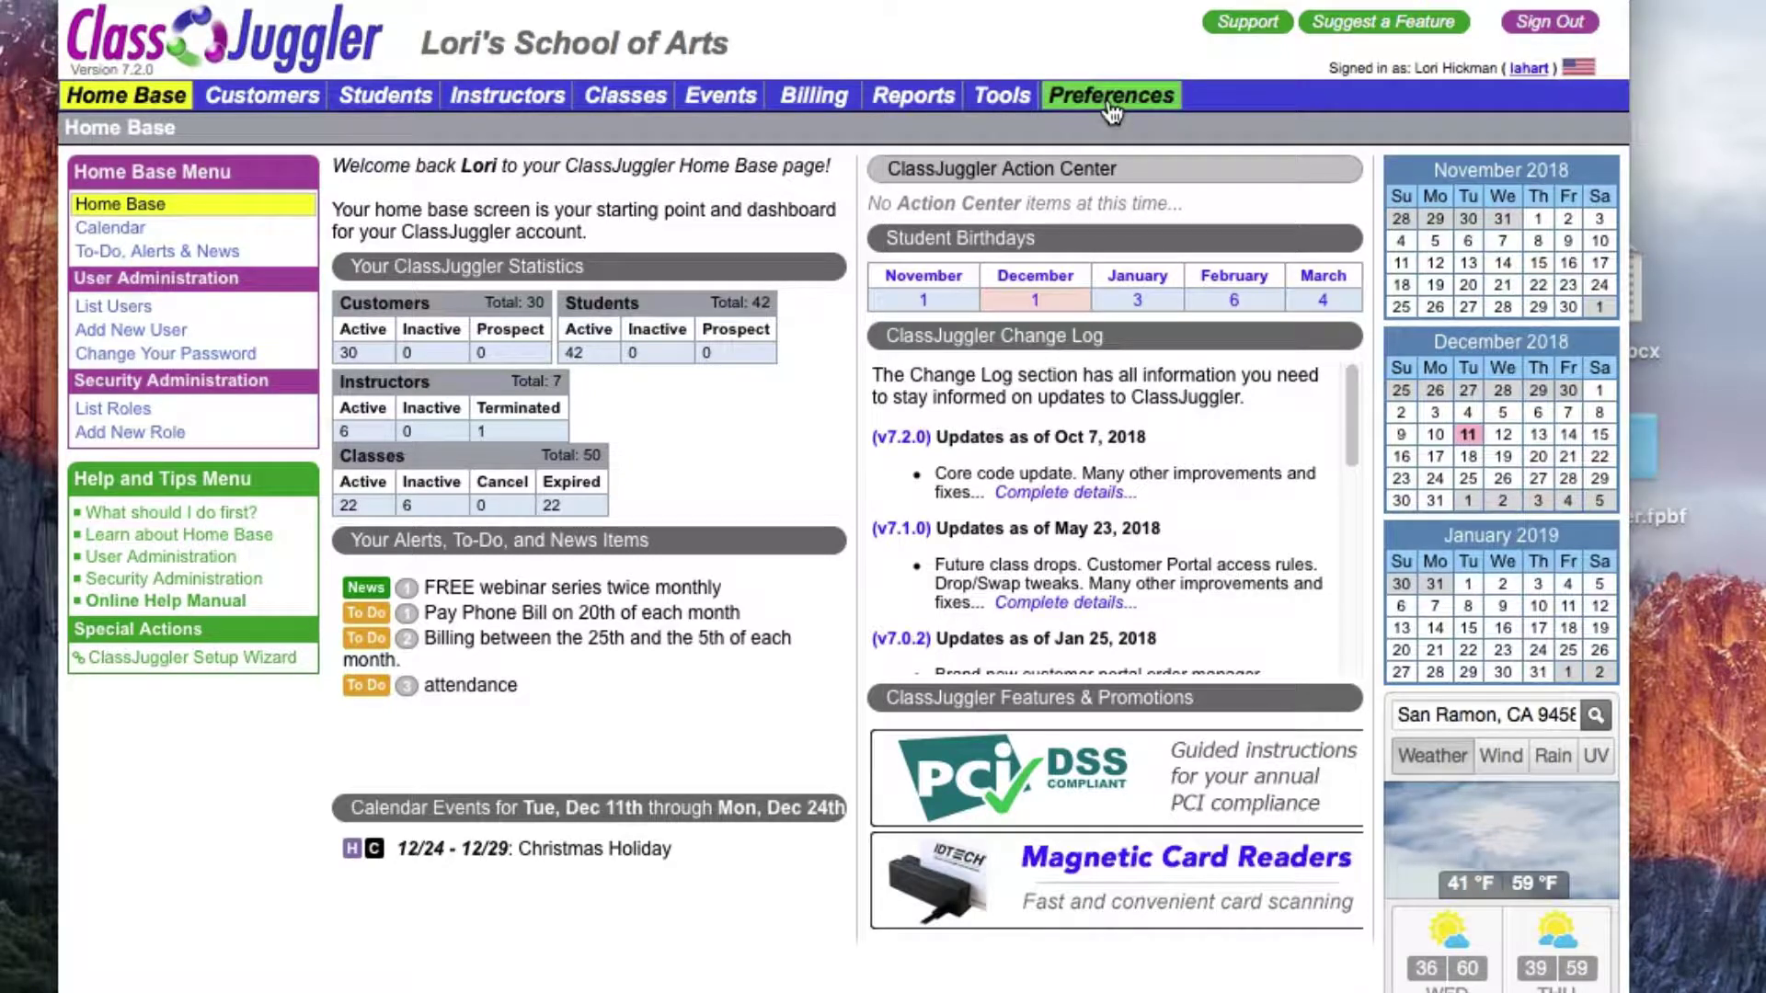
- Open the Referrals & Marketing codes table under Preferences > Optional Preferences
click(1111, 109)
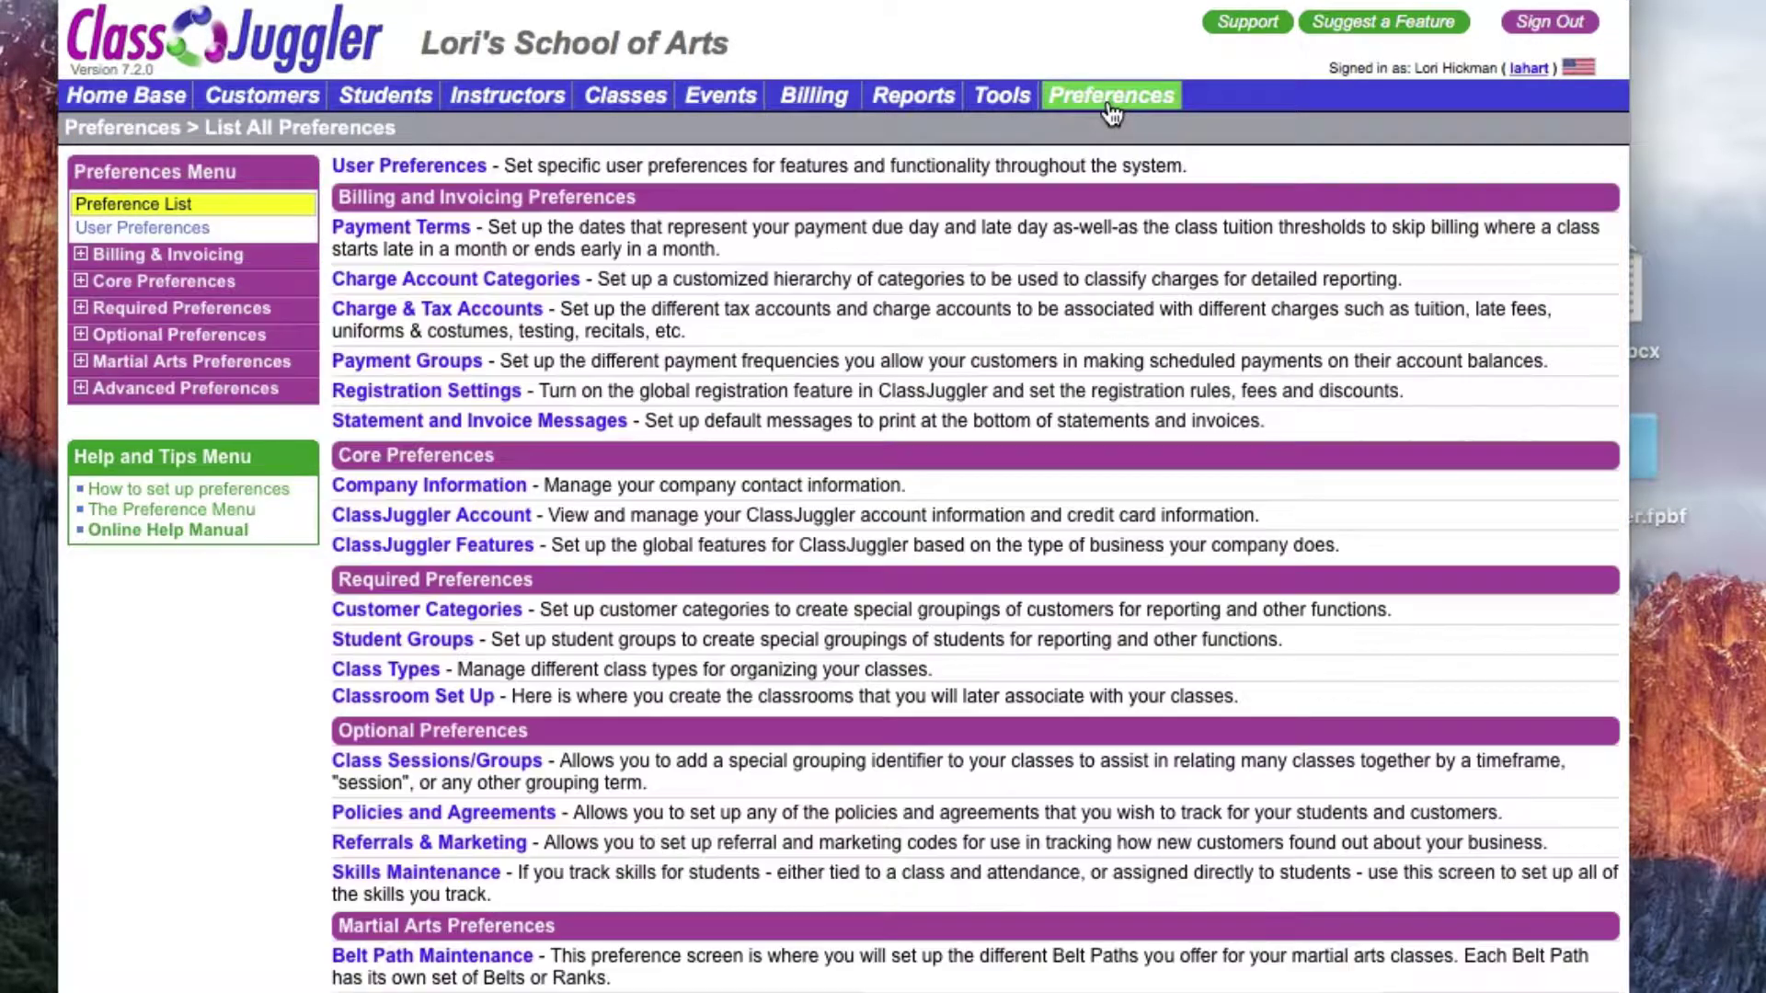
click(234, 342)
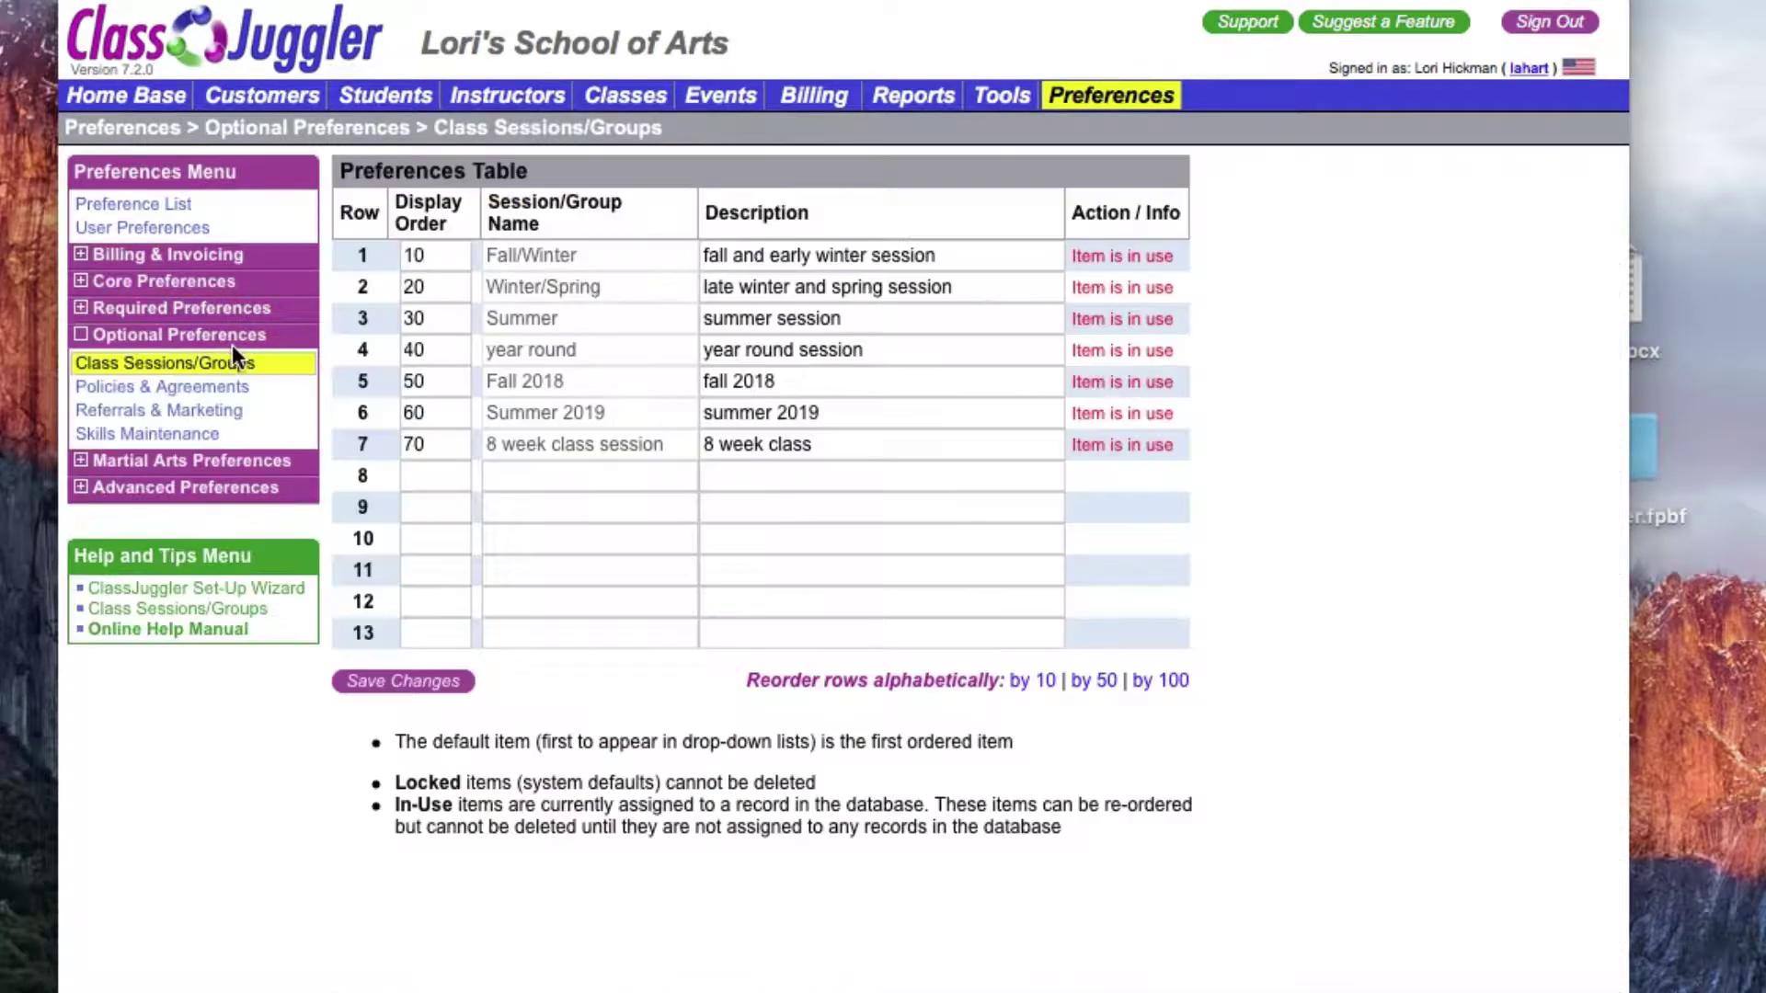
click(212, 413)
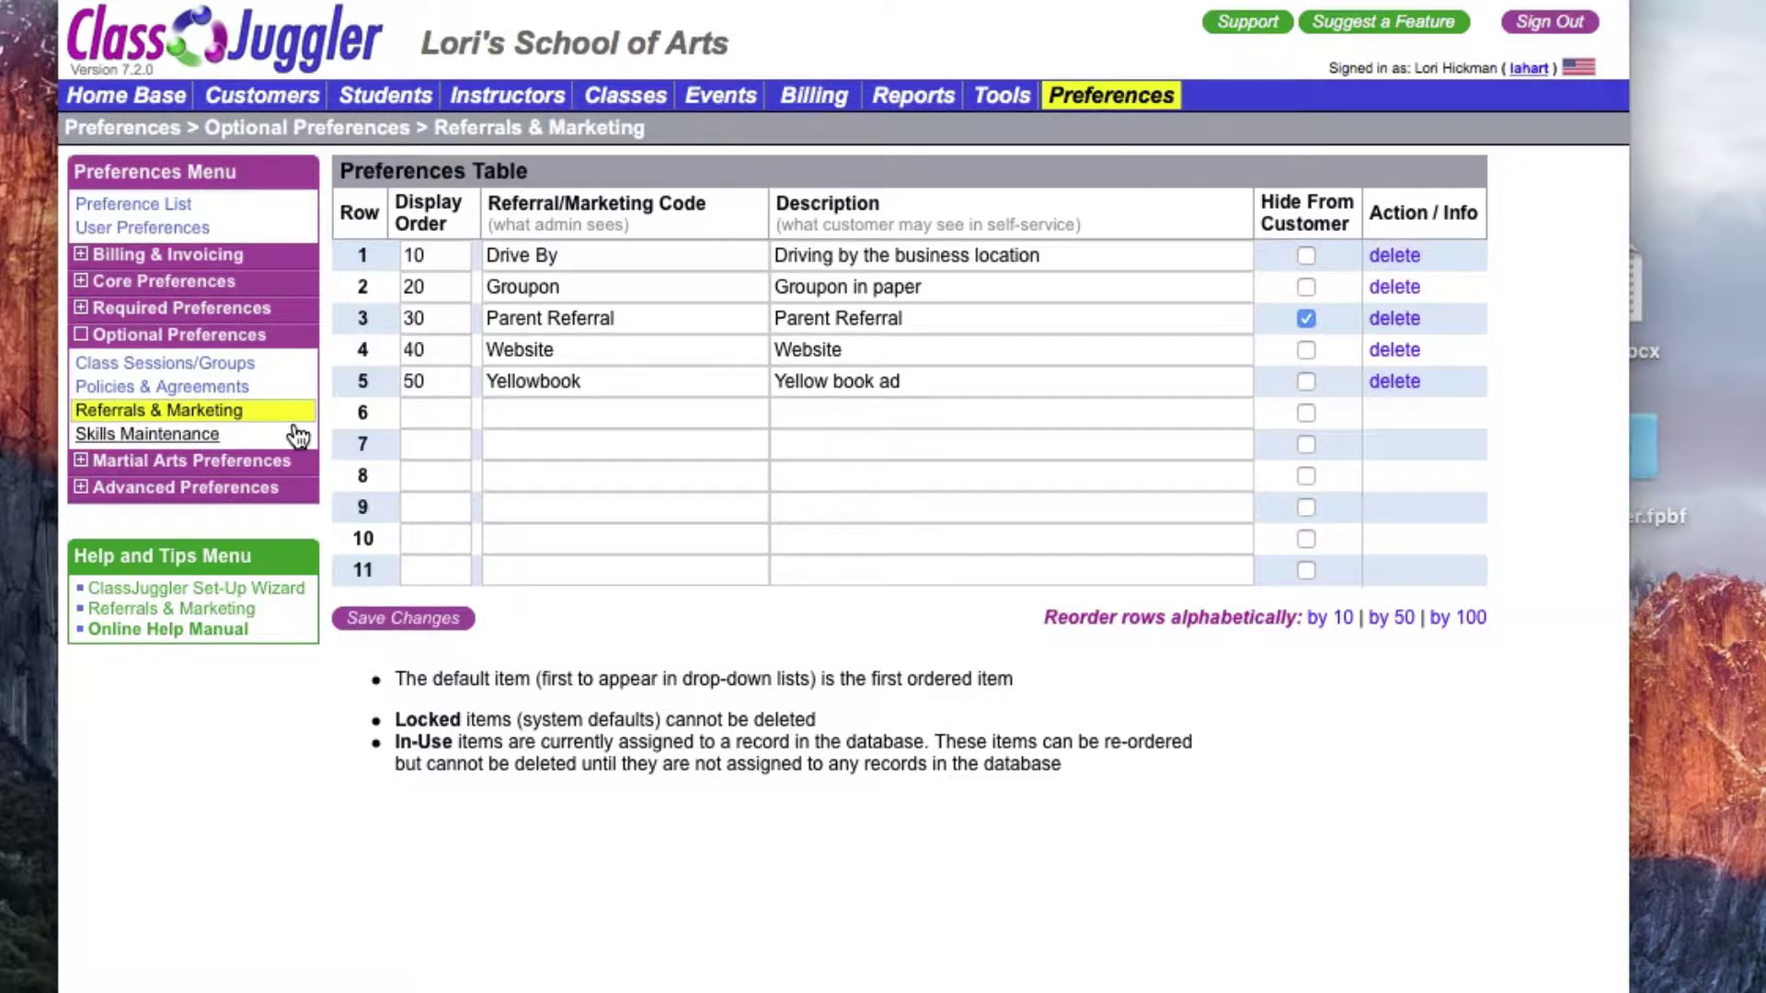
- Add row 6 with order 60, code 'Greenville Parent Ma', description 'Greenville Parent Magazine', and save
click(428, 415)
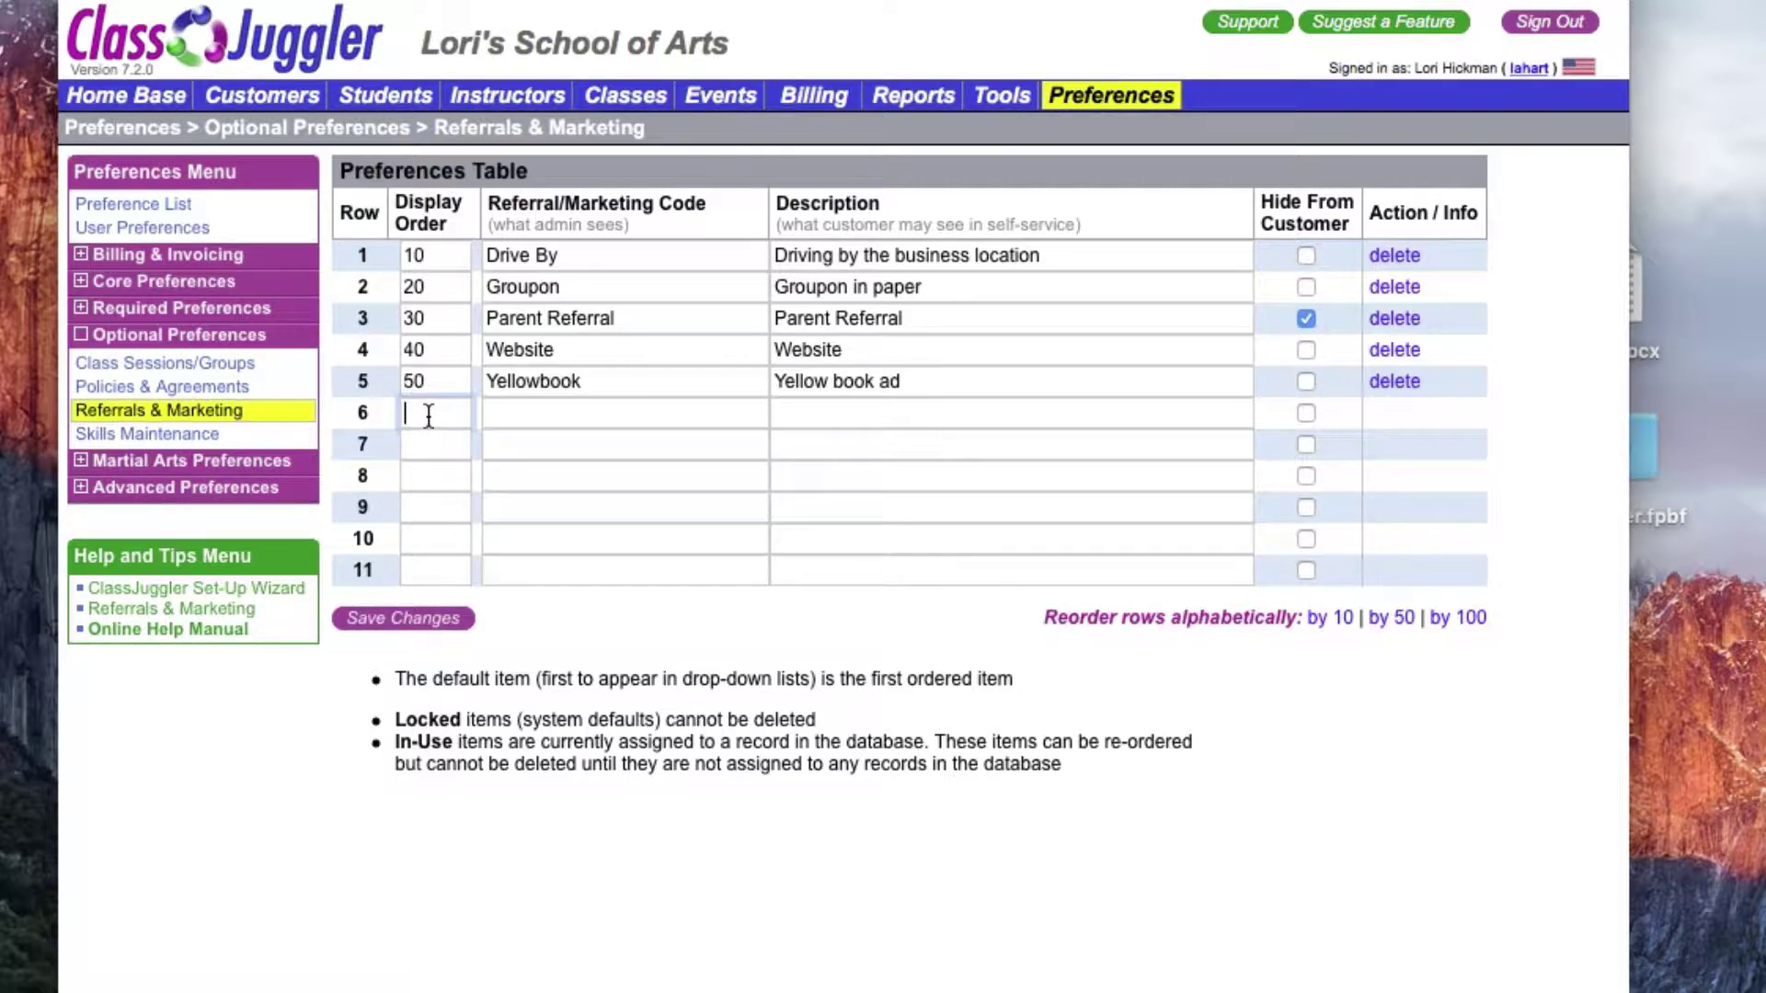
text(60)
key(Tab)
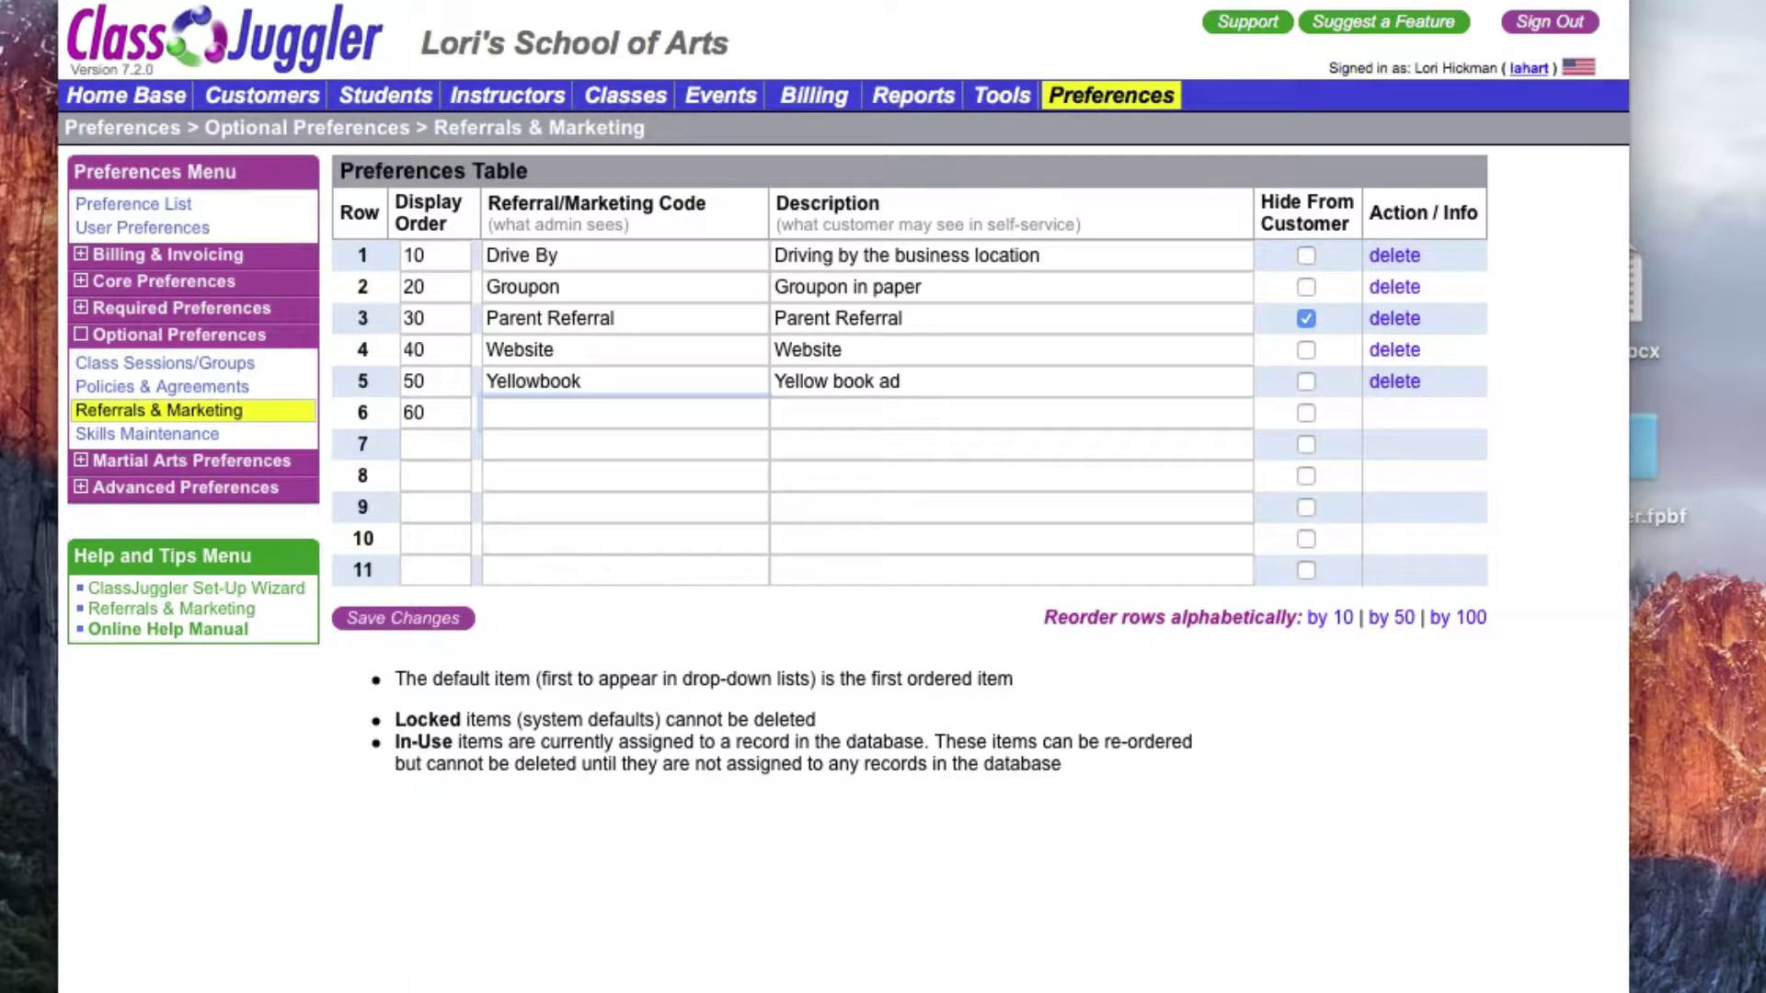
text(Greenville Parent Ma)
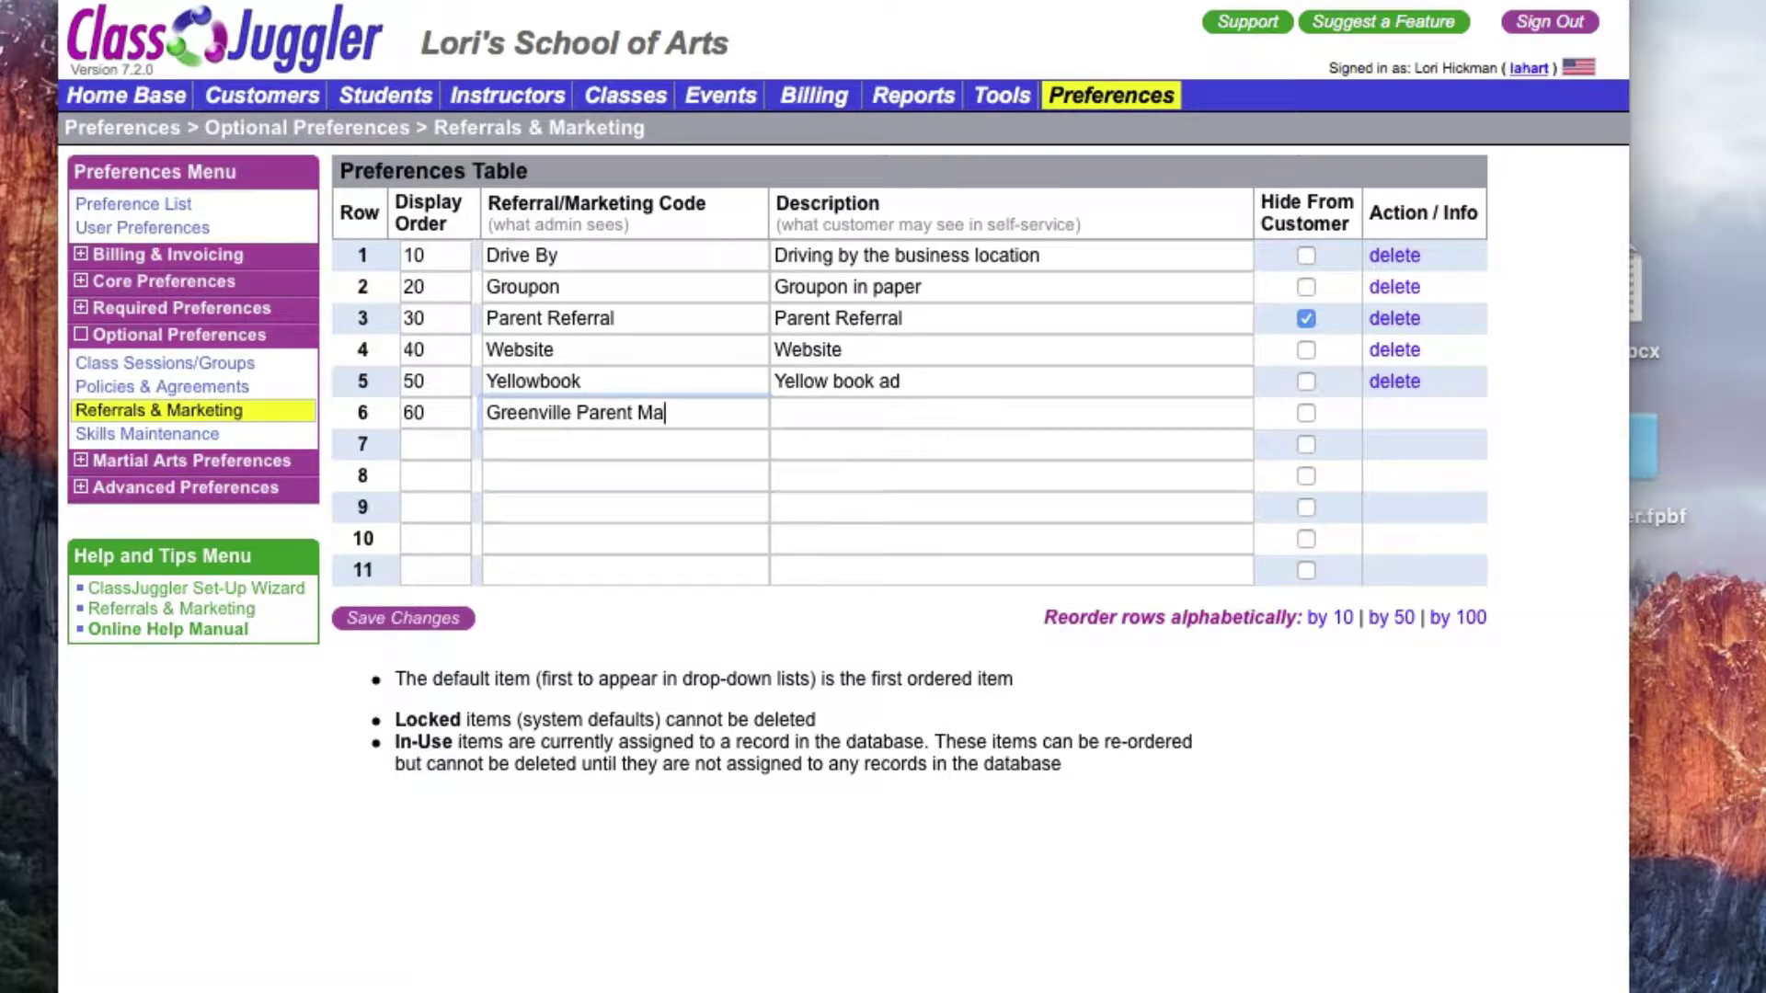
click(786, 421)
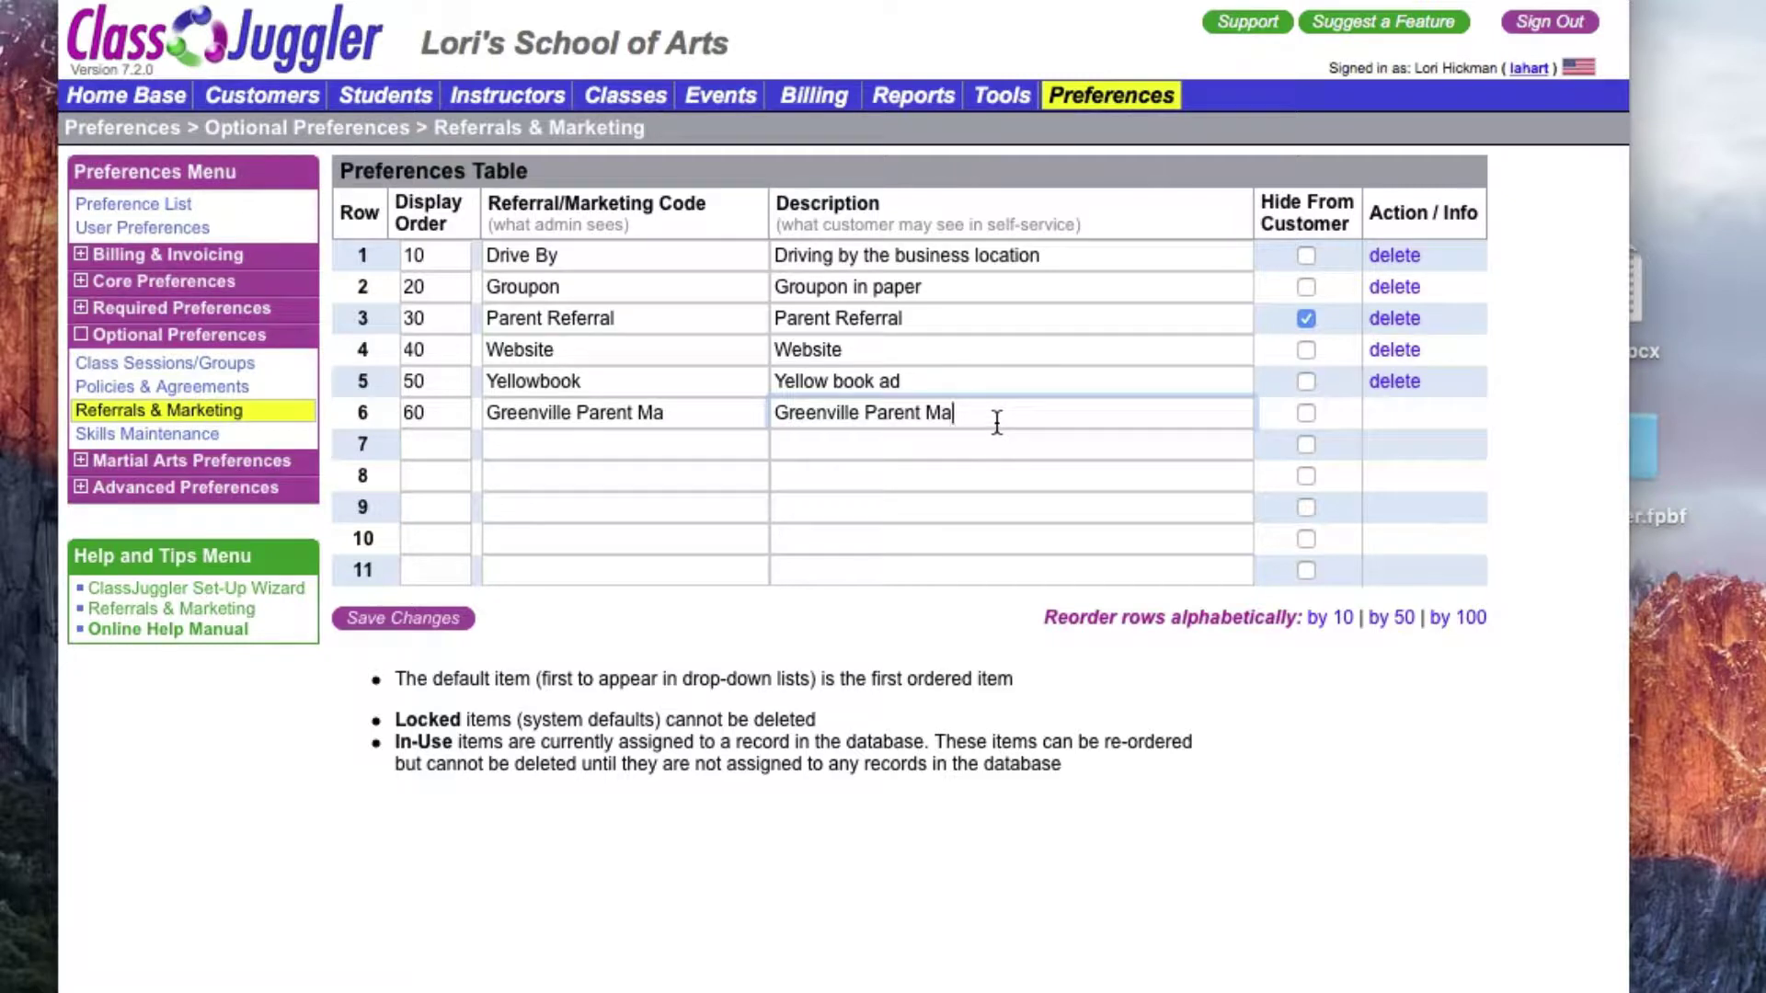
text(gazine)
click(425, 621)
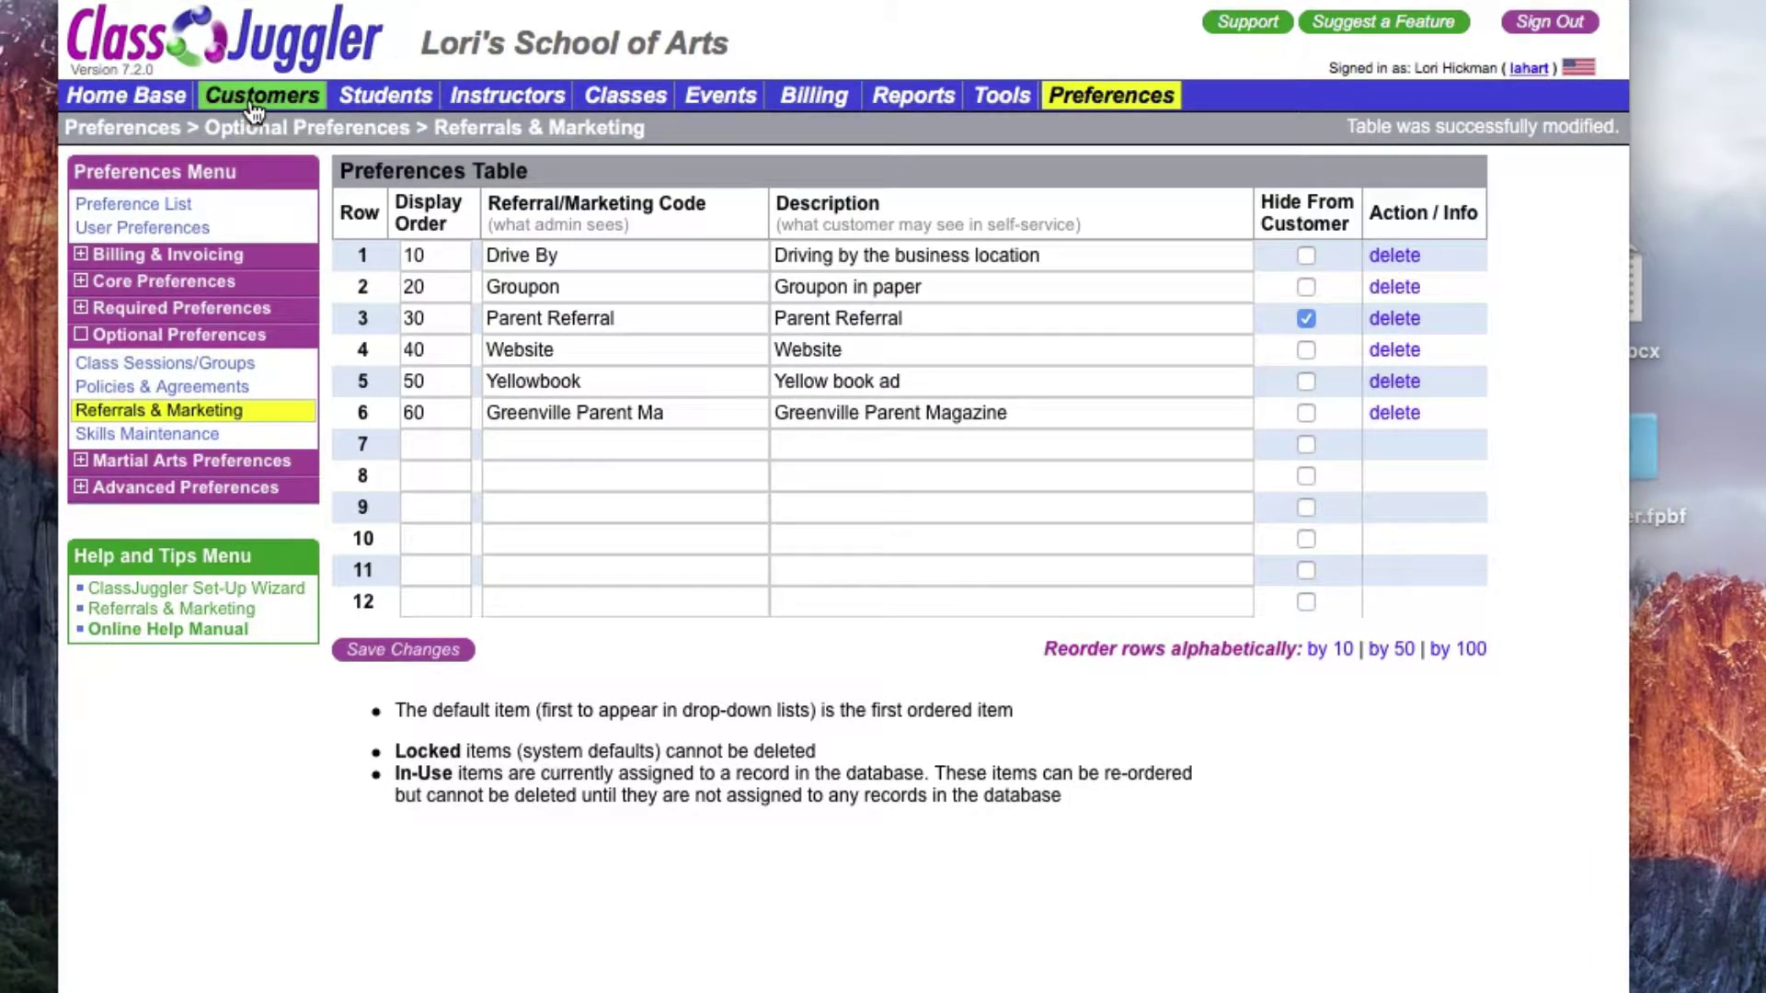
- Open a customer's record from the Customers list at Maintenance - Page 2
click(254, 108)
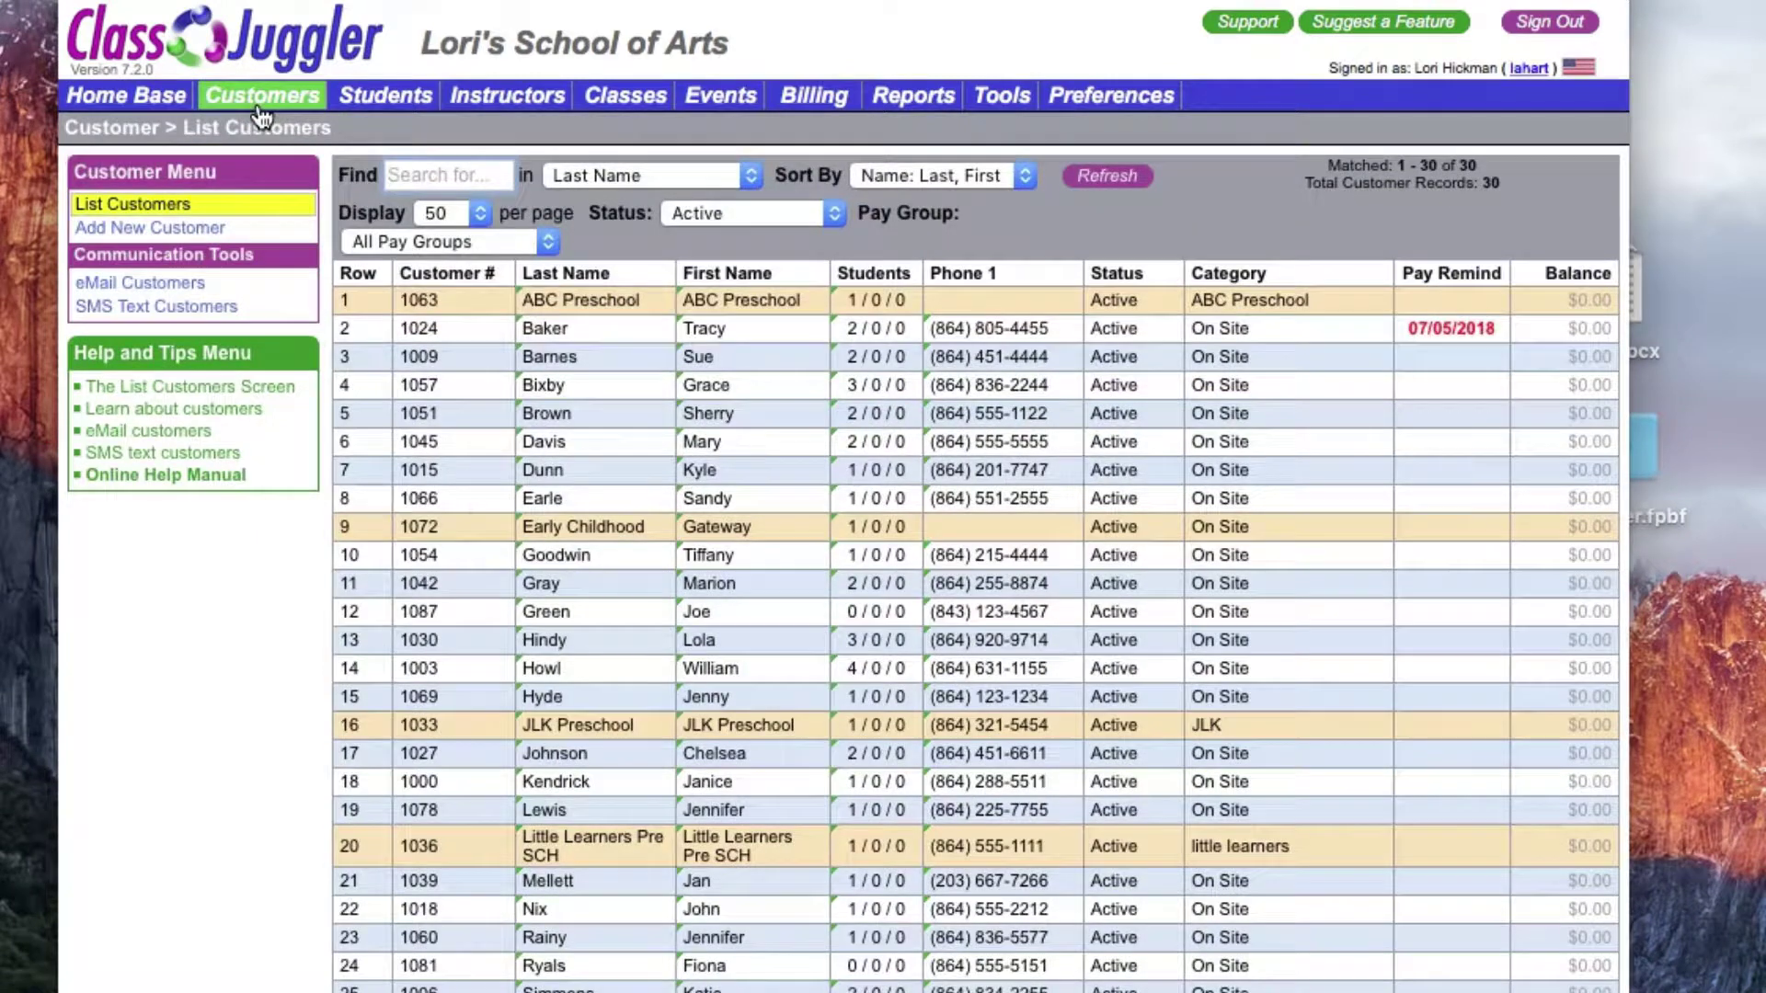
click(433, 399)
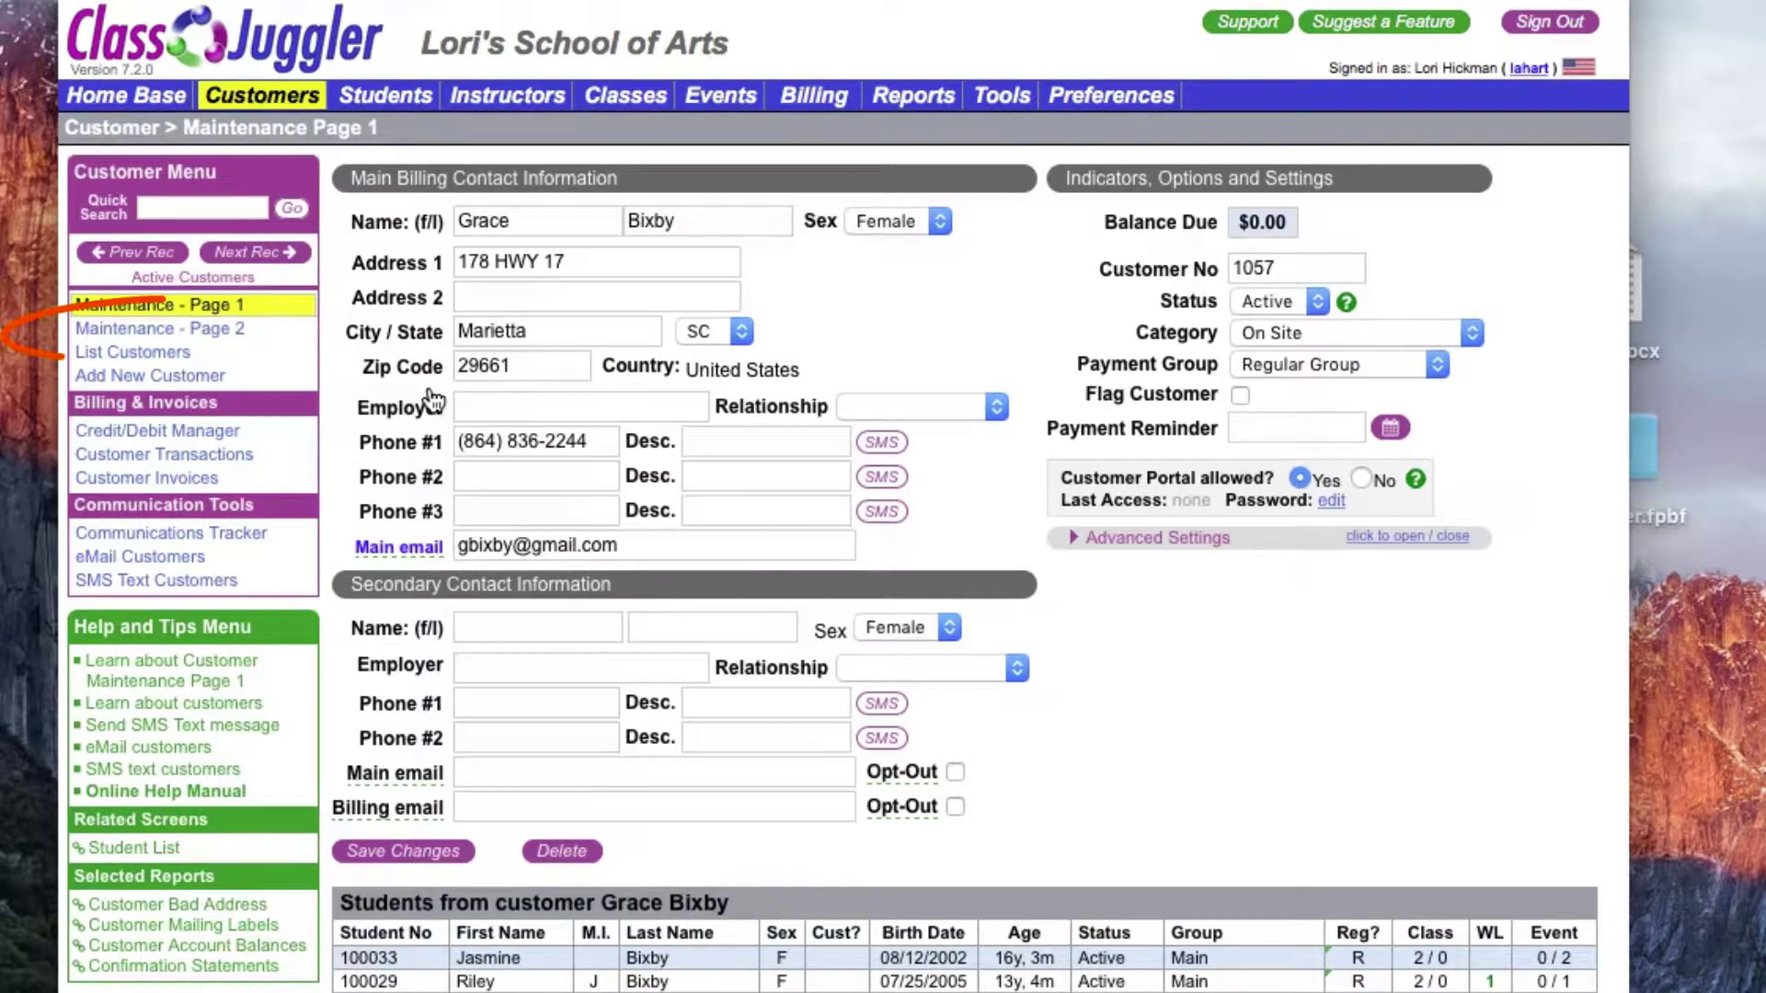
click(219, 340)
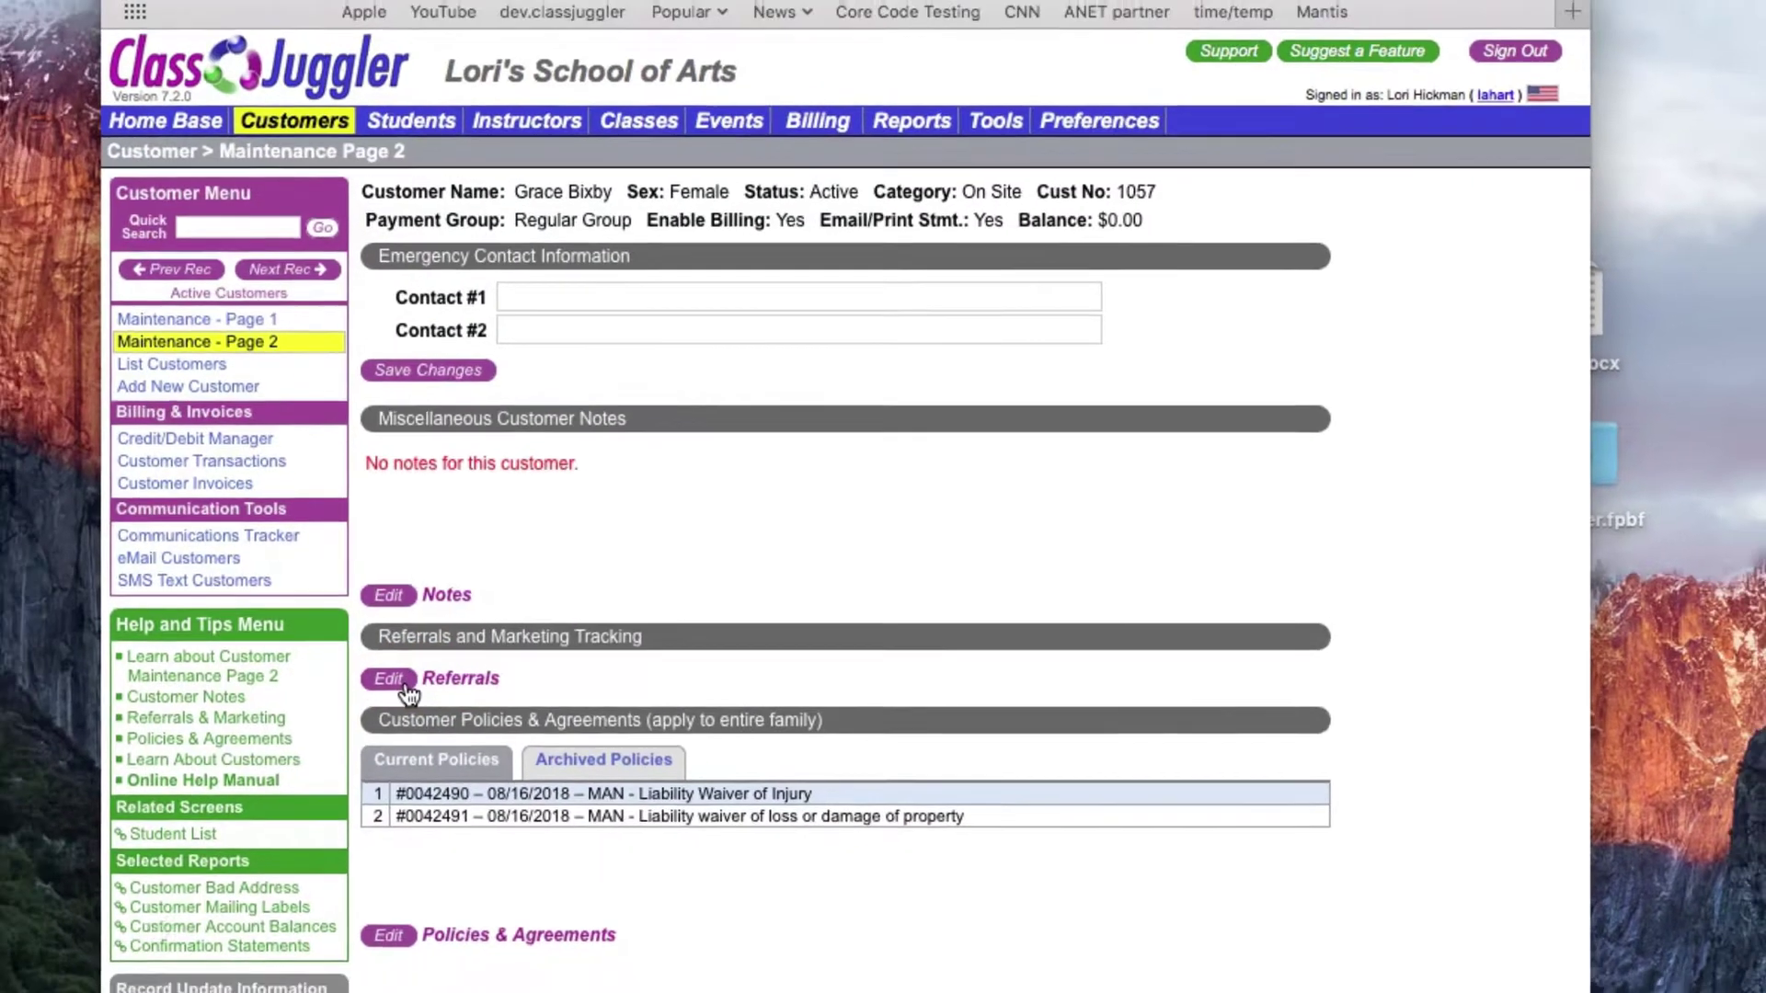
- Assign referral code 'Greenville Parent Ma' to this customer in Edit Referrals and save
click(408, 686)
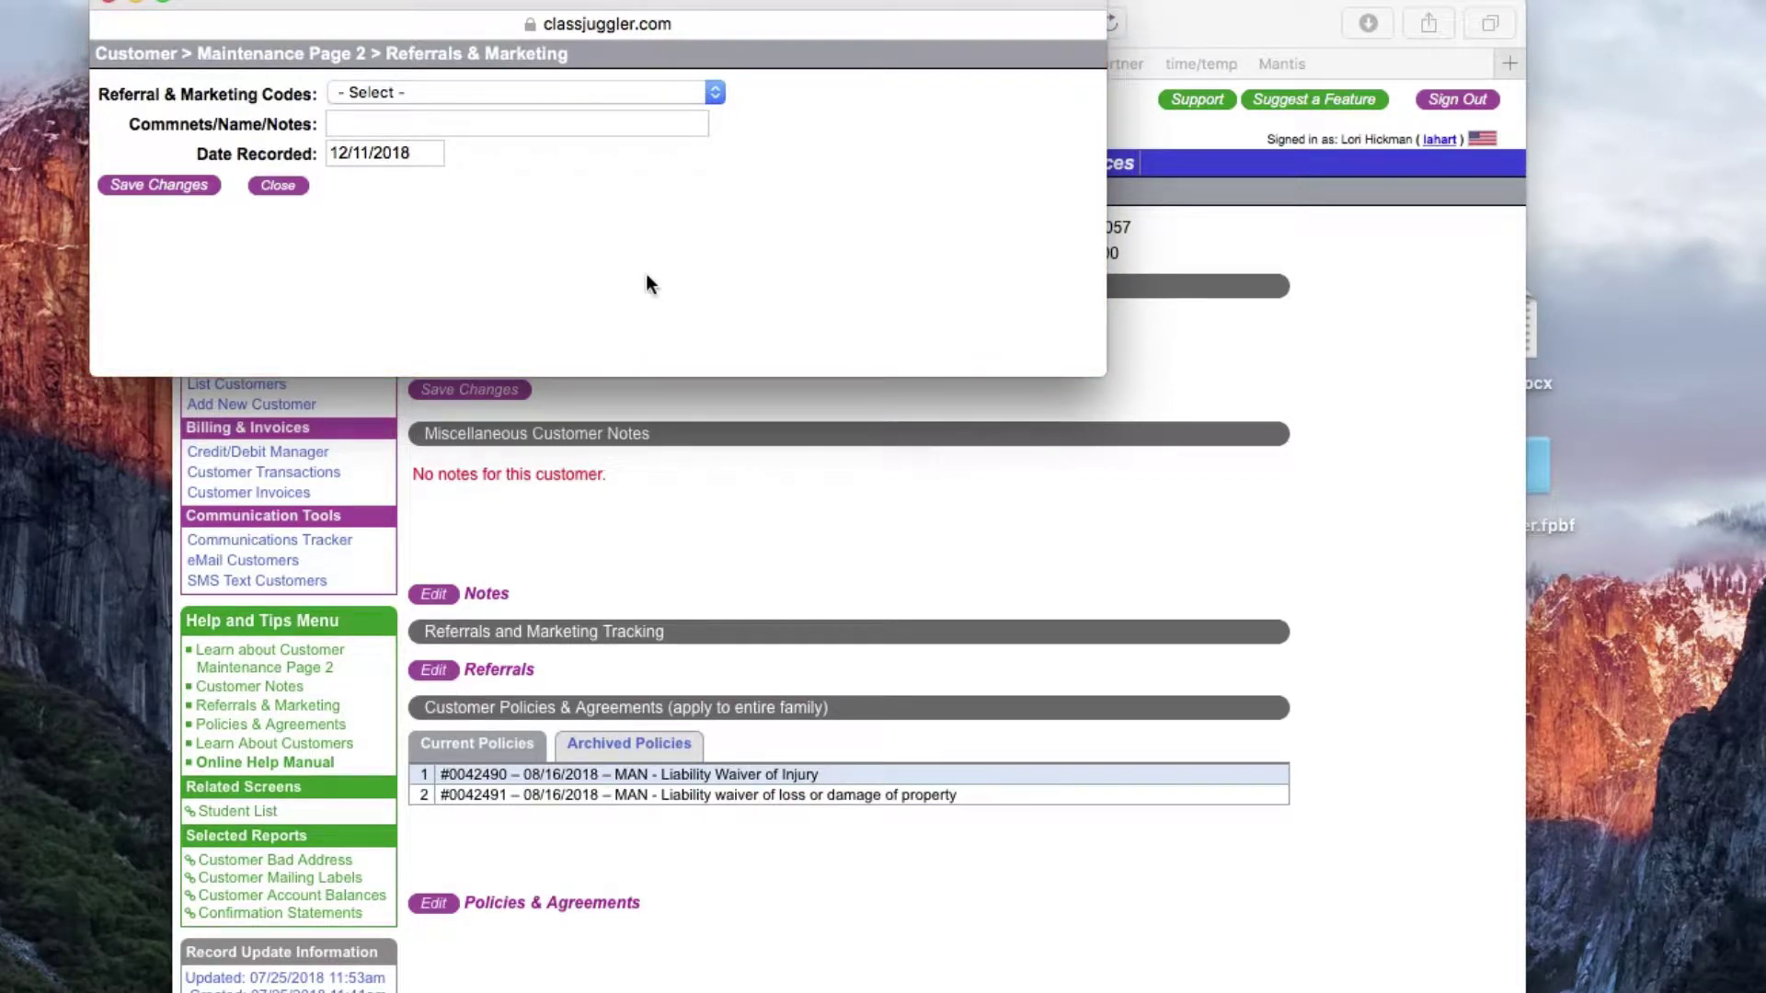
click(715, 96)
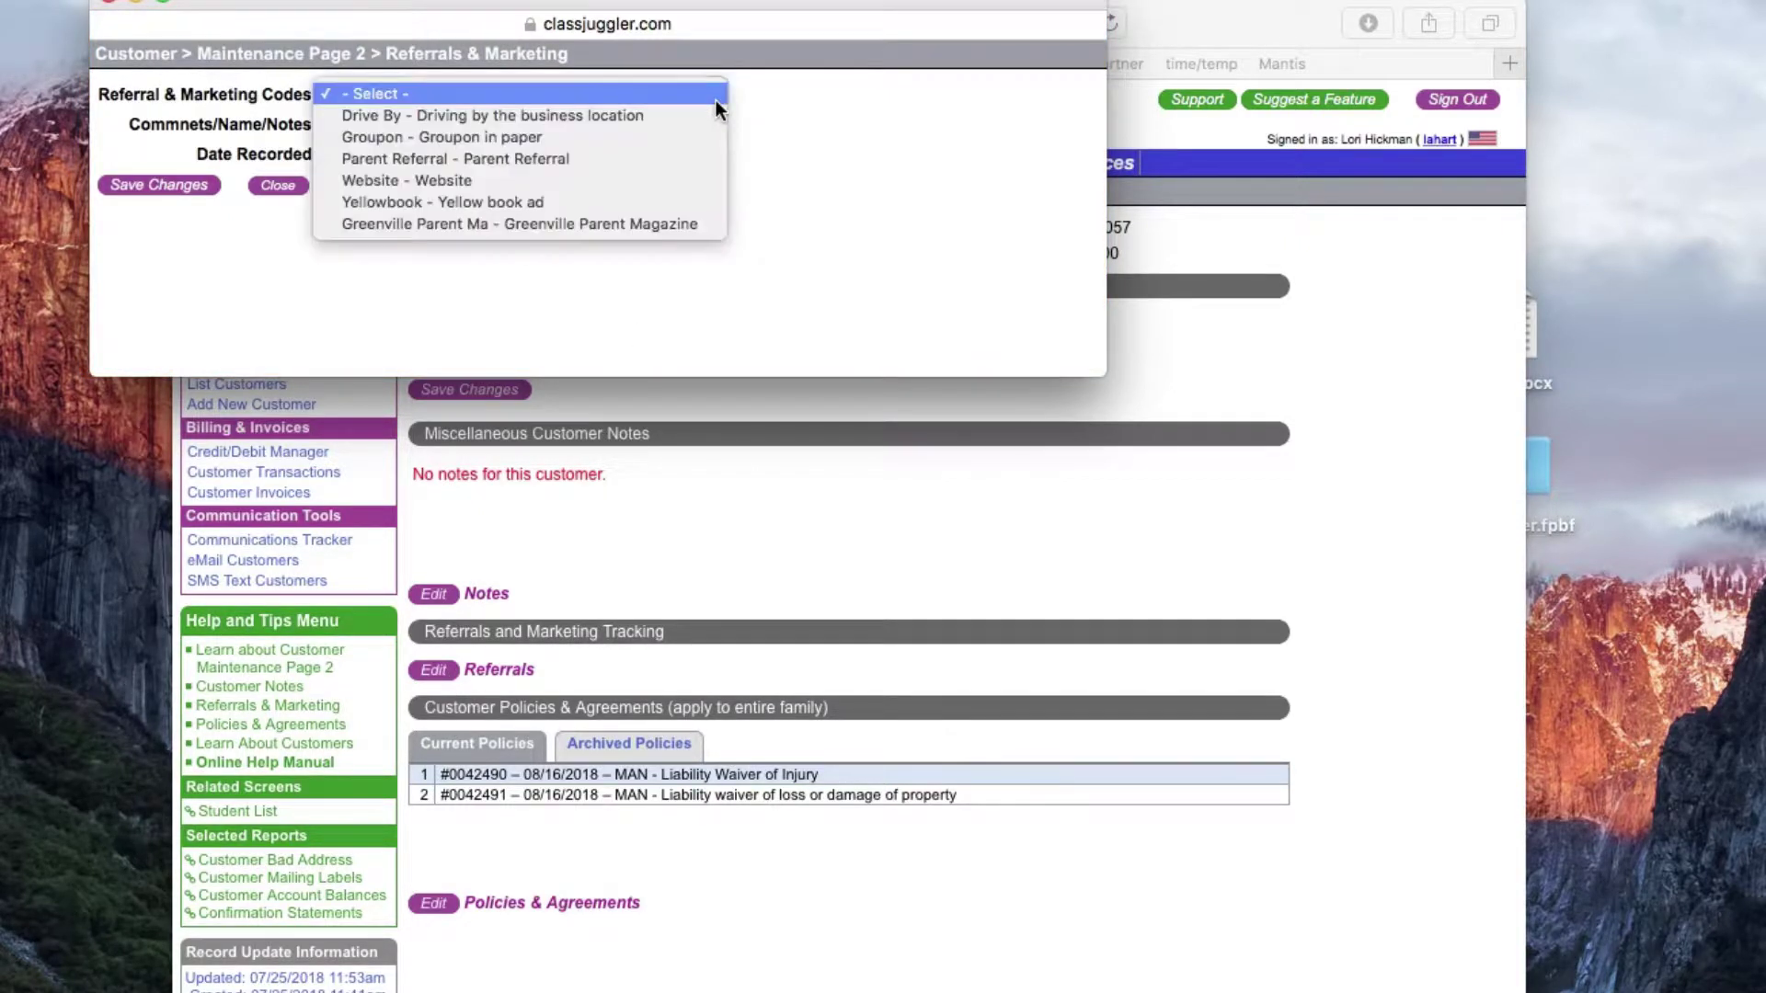
click(670, 224)
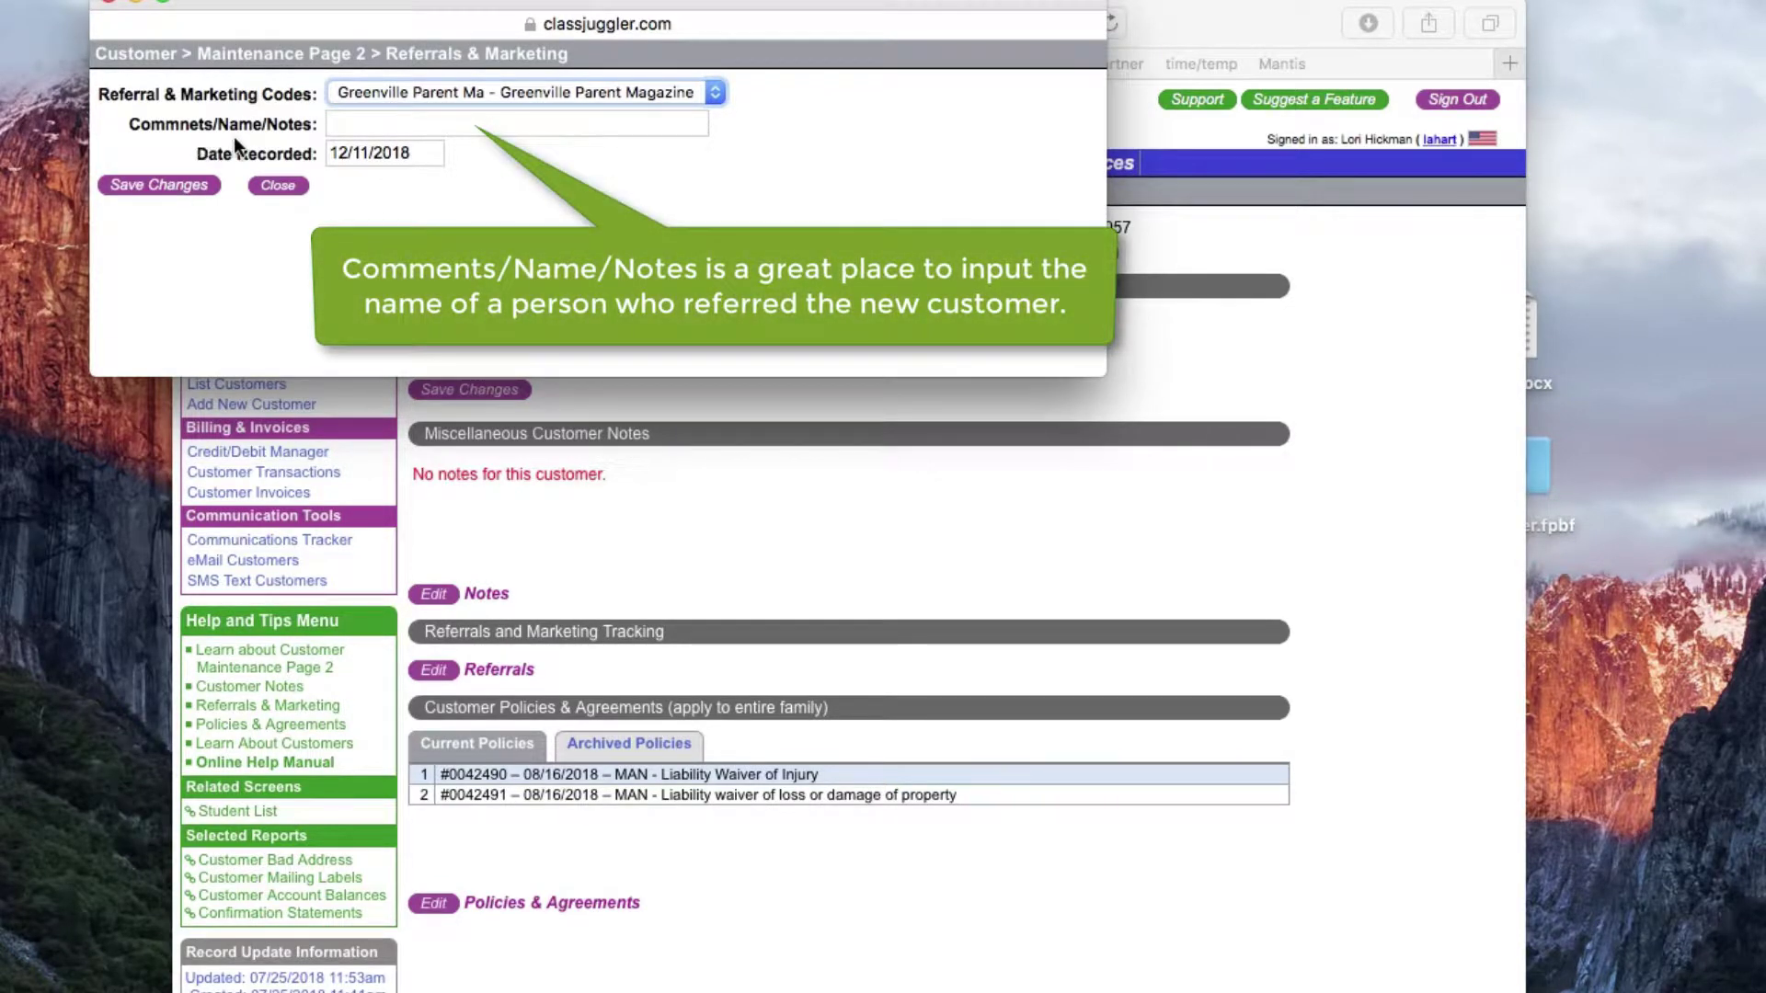
click(176, 187)
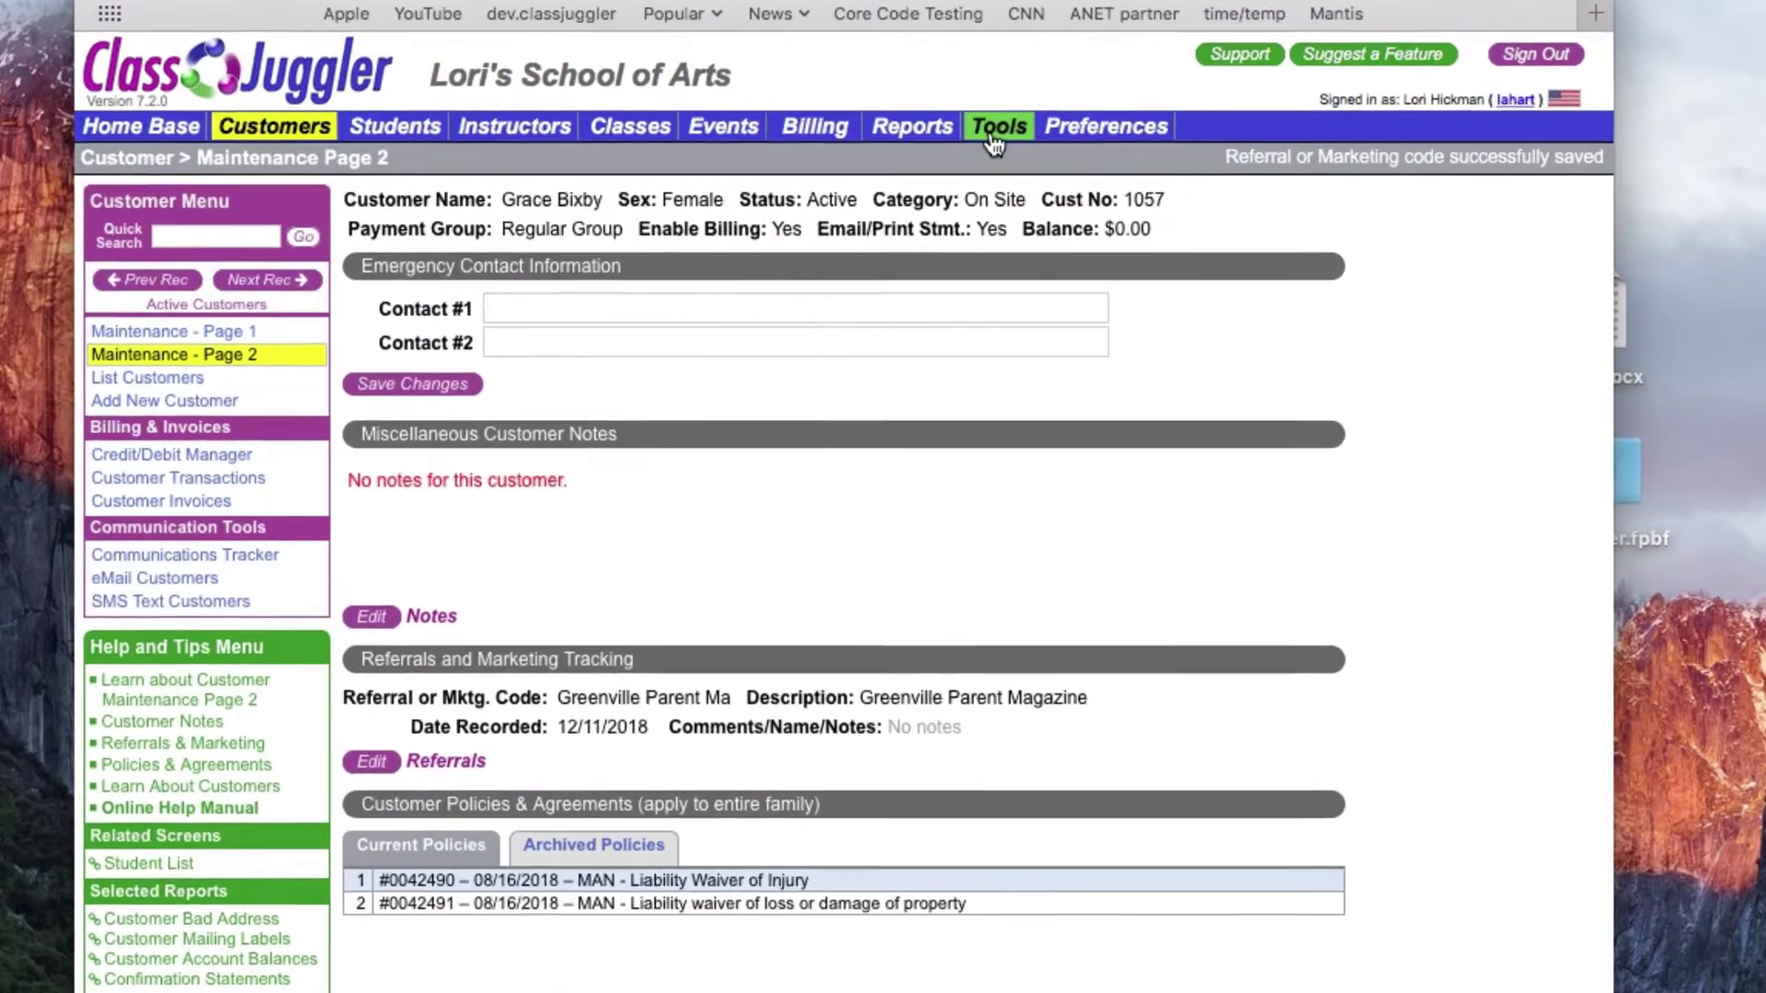
- Switch Referrals & Marketing On in the Customer Portal Manager's customer options and save
click(992, 137)
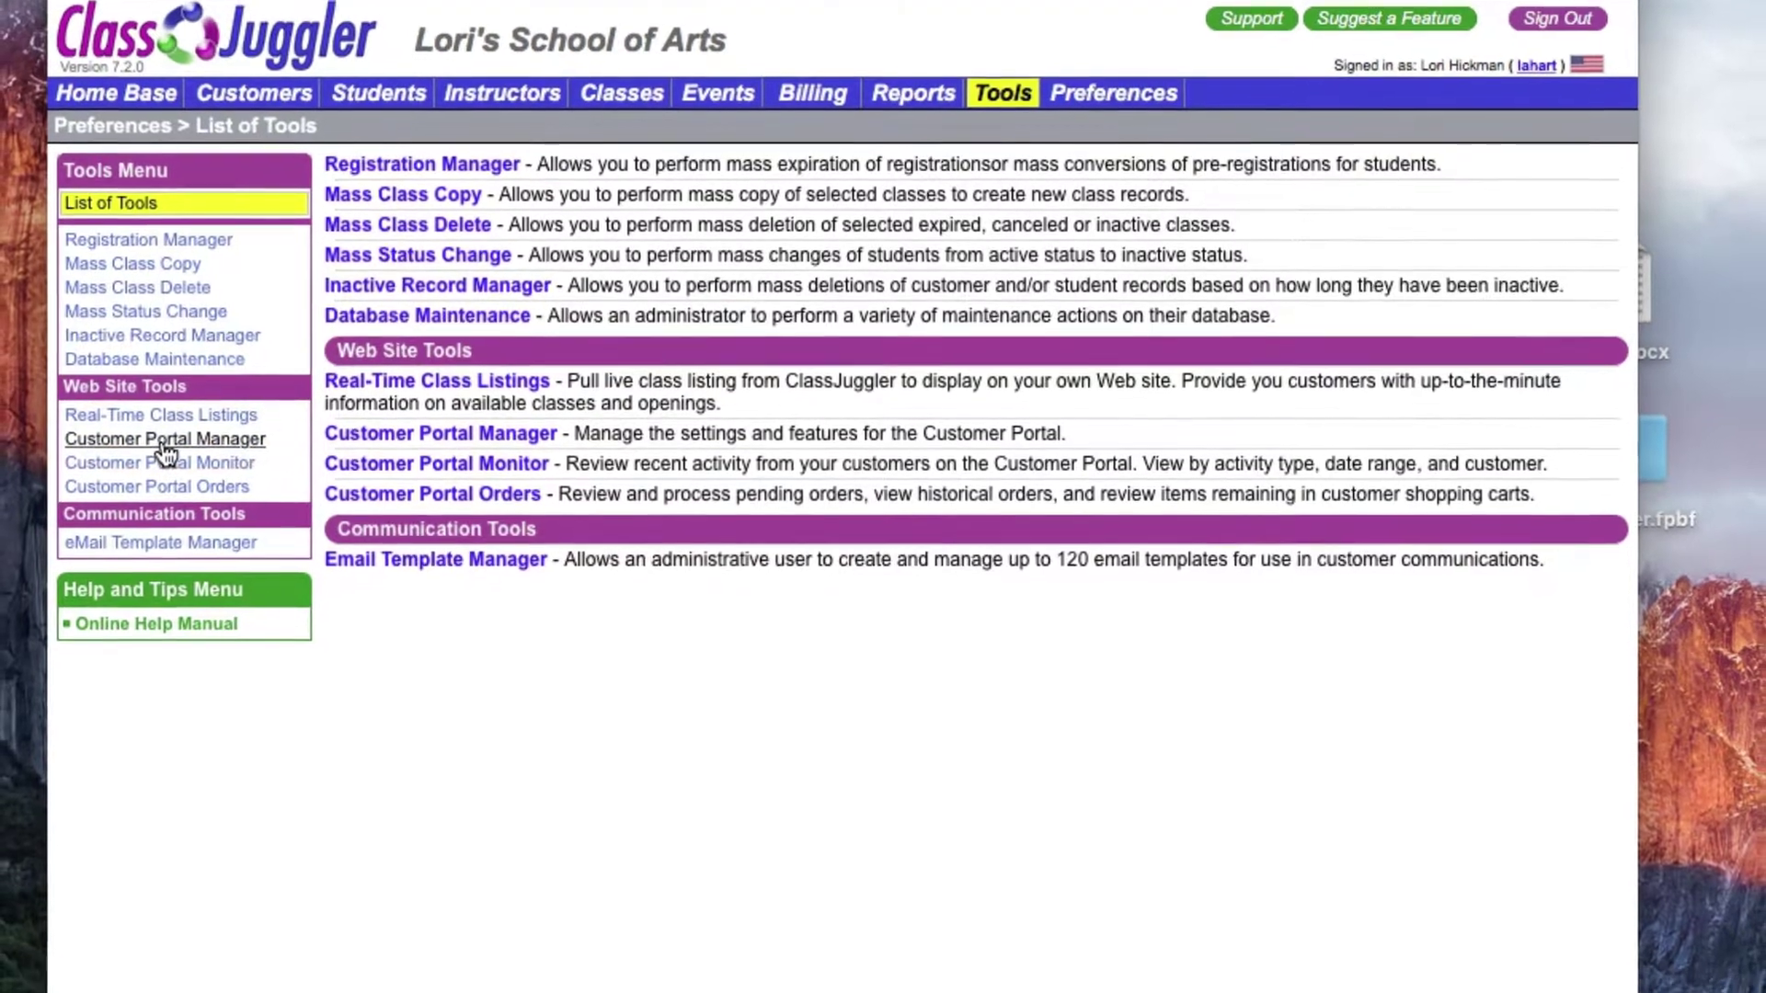
click(164, 445)
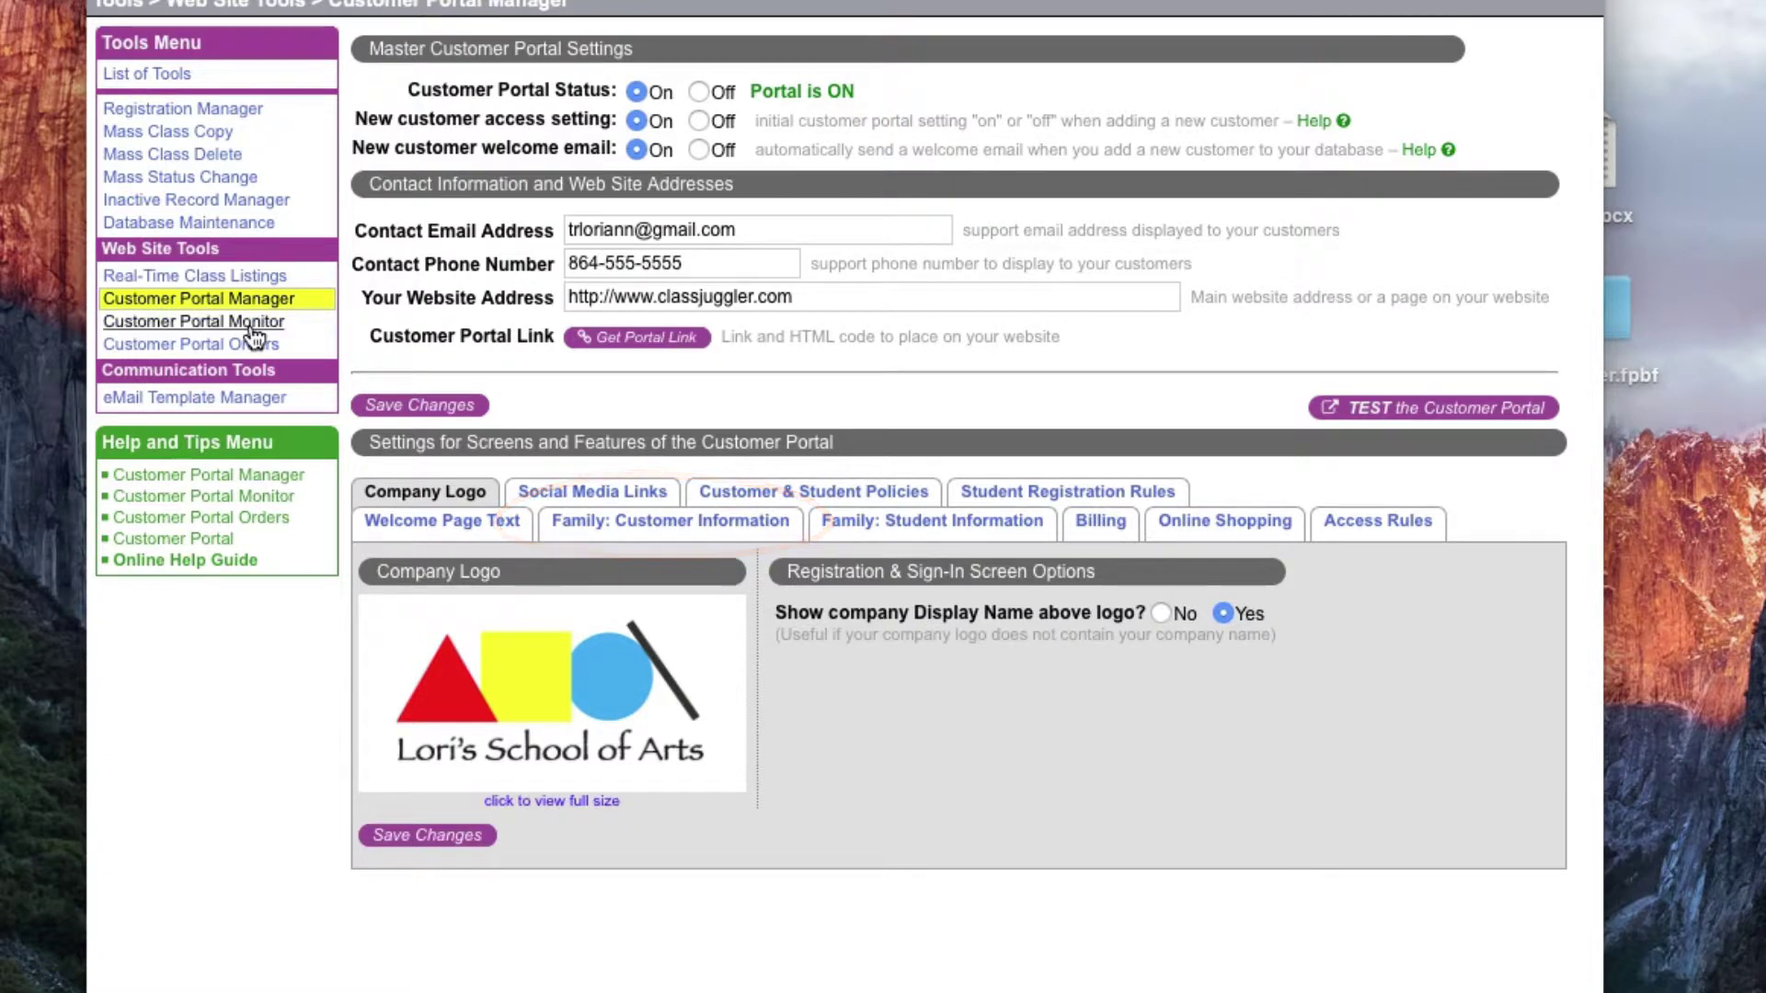
click(644, 521)
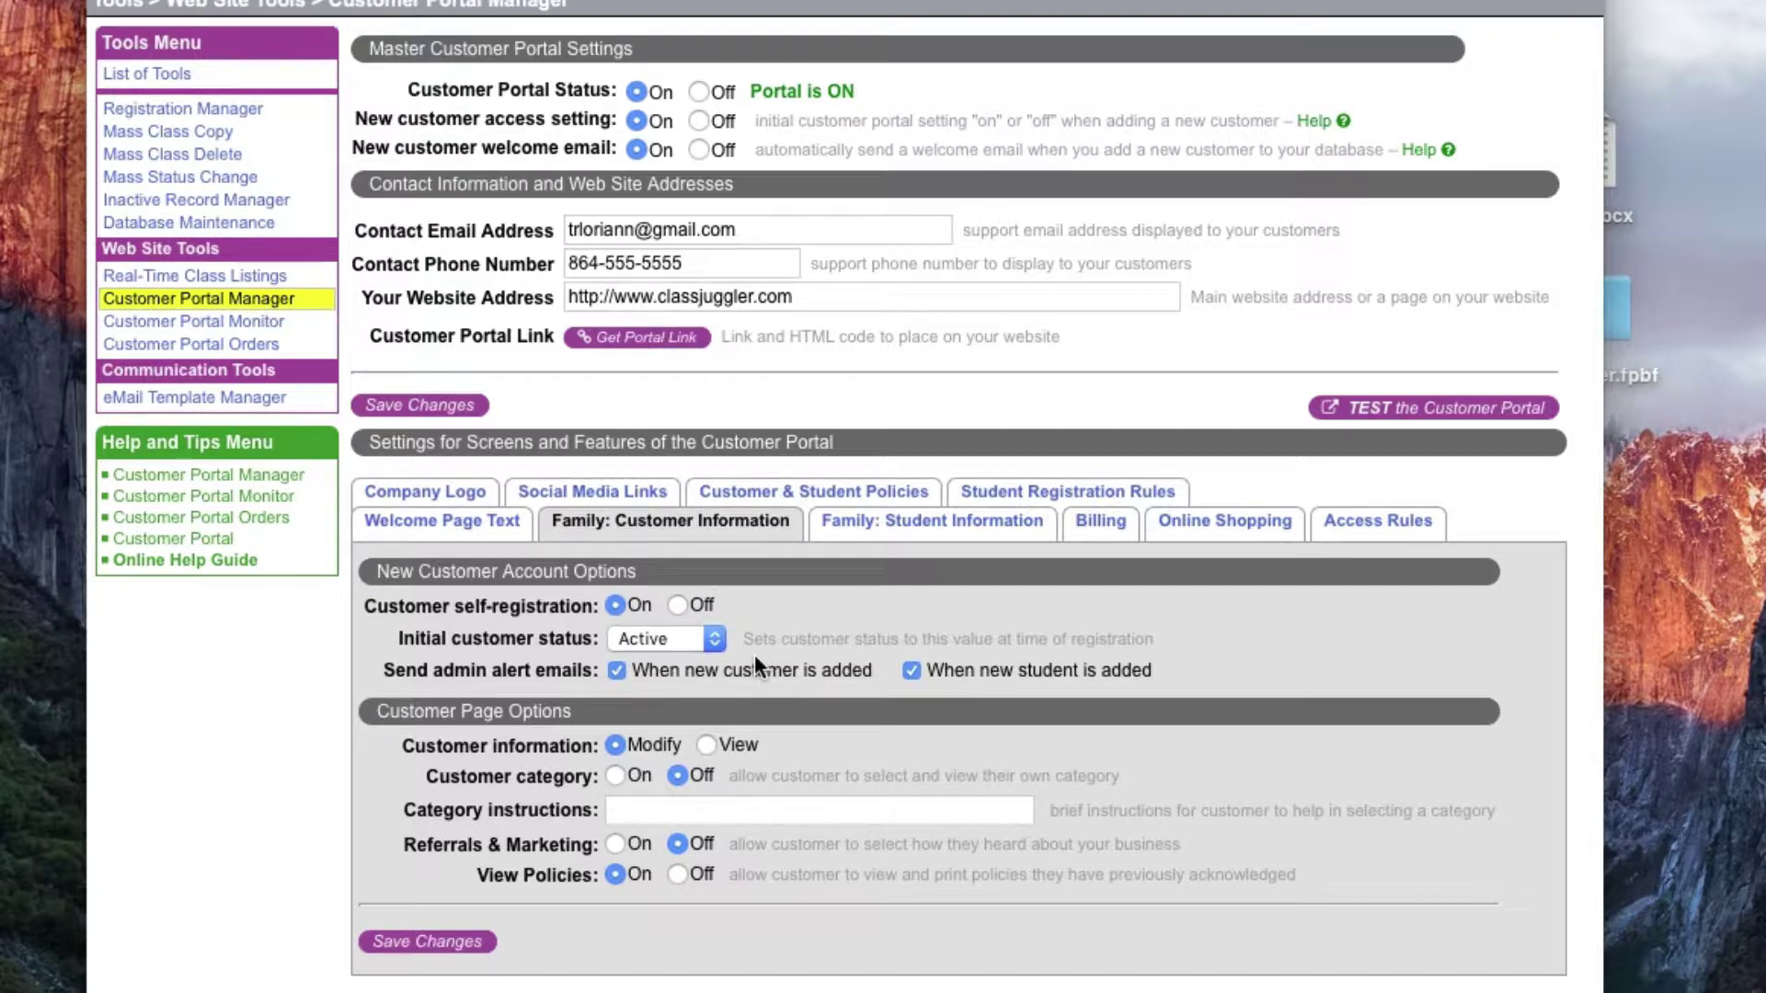
click(614, 844)
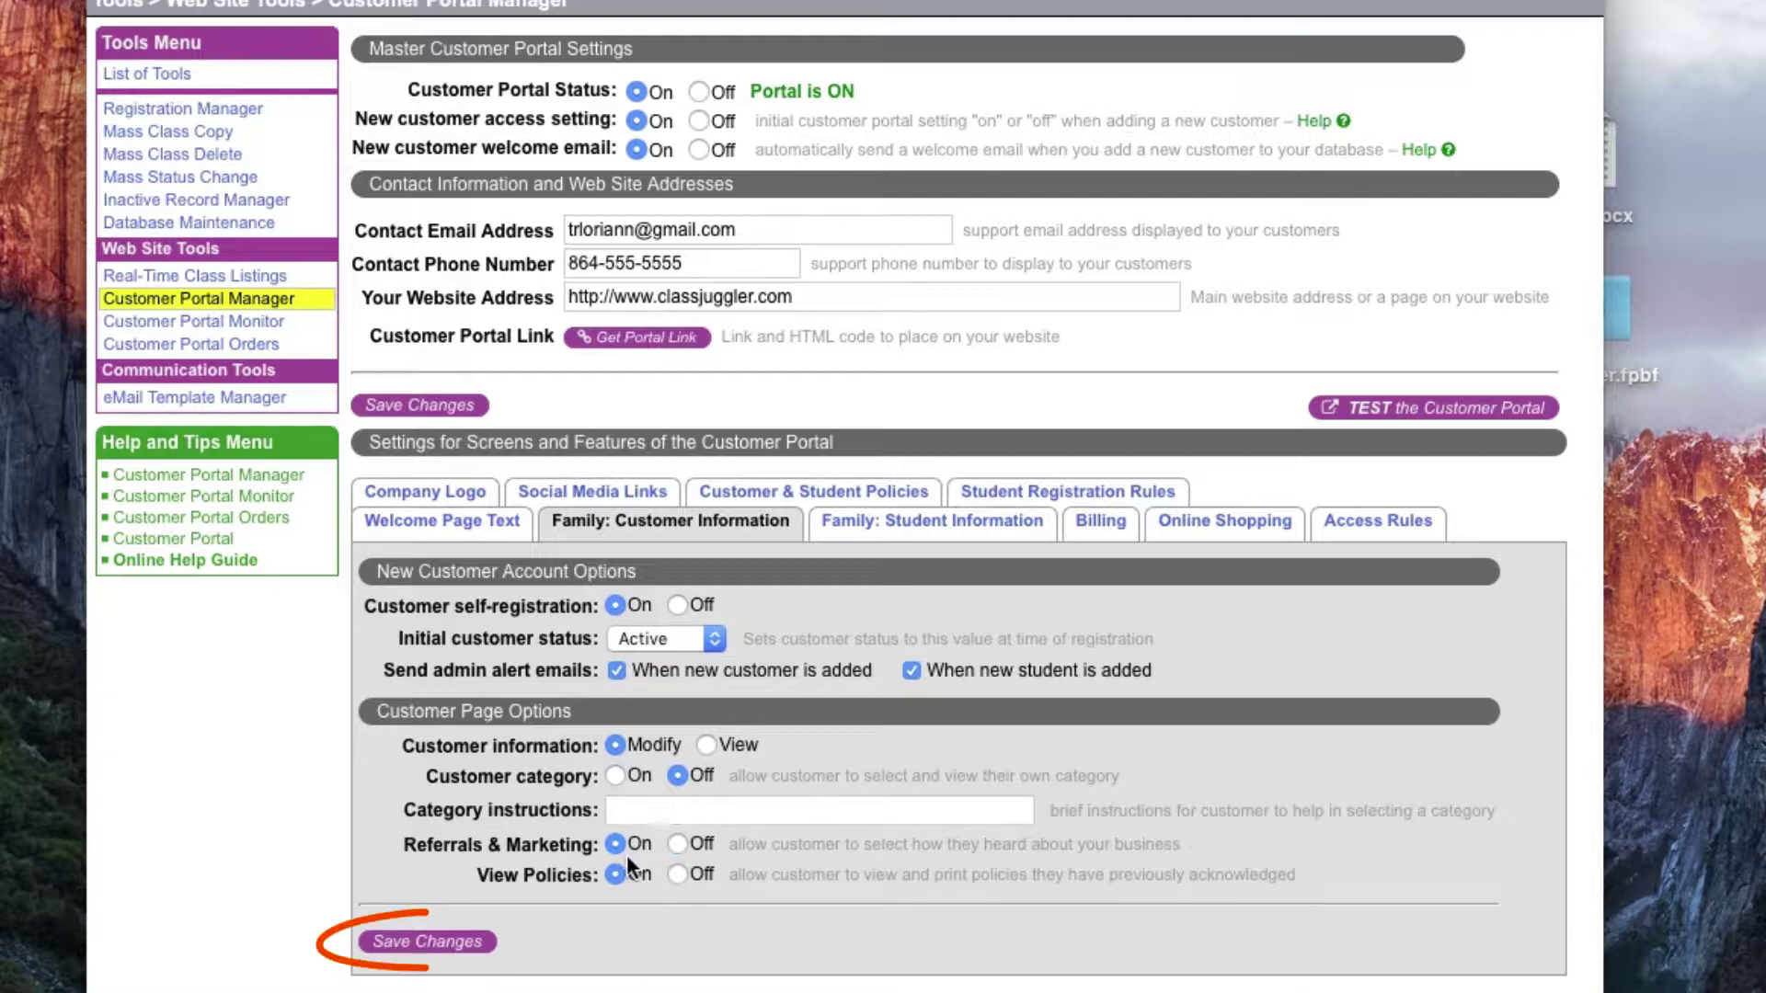
click(465, 947)
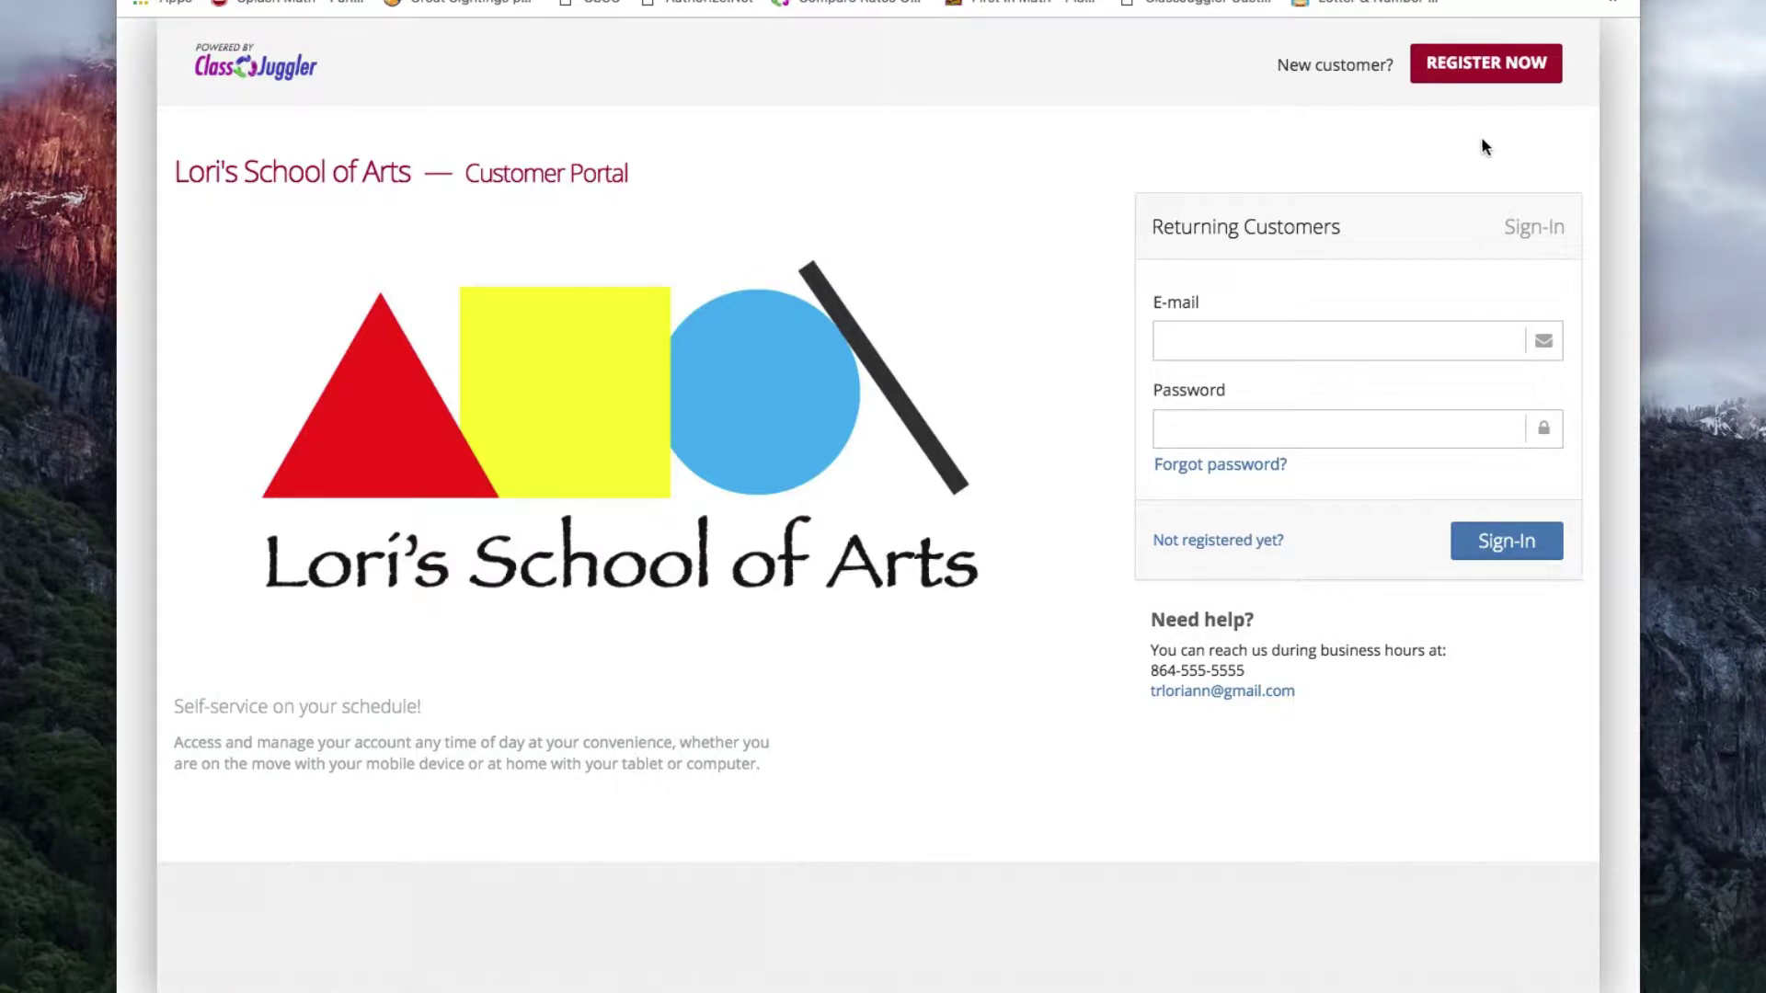
- Register in the portal, choosing 'Driving by the business location' as referral and accepting the Terms
click(1485, 63)
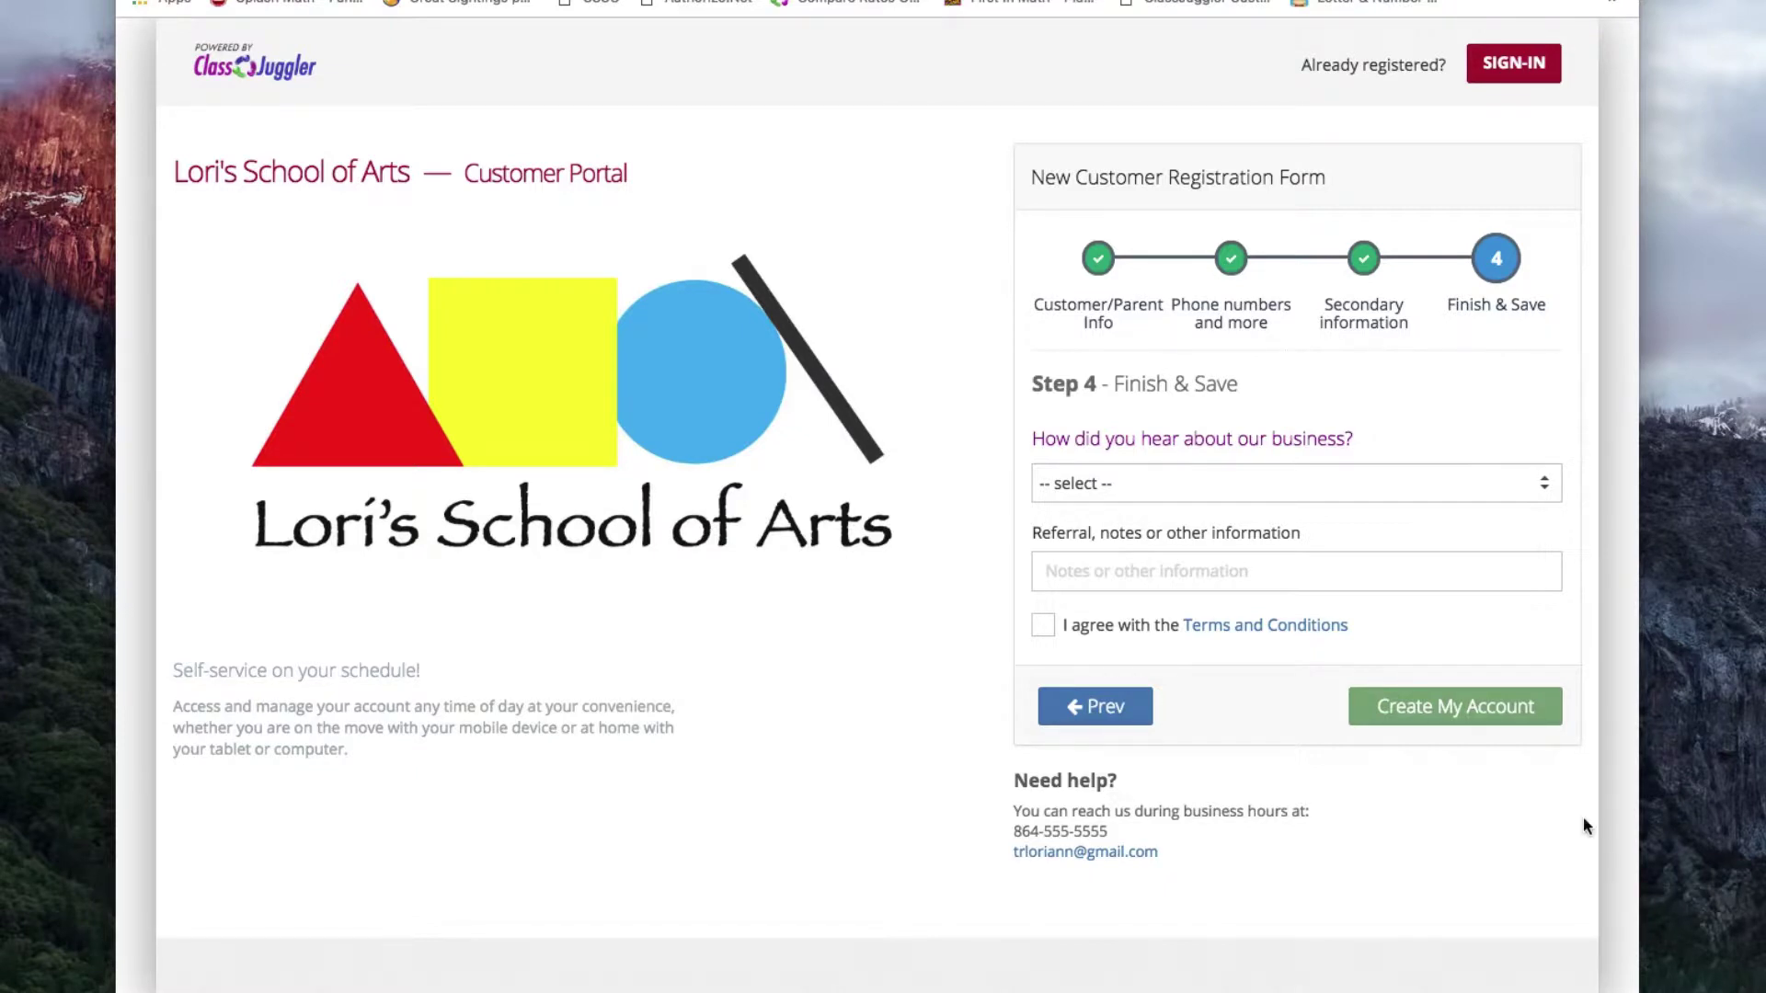
click(1547, 492)
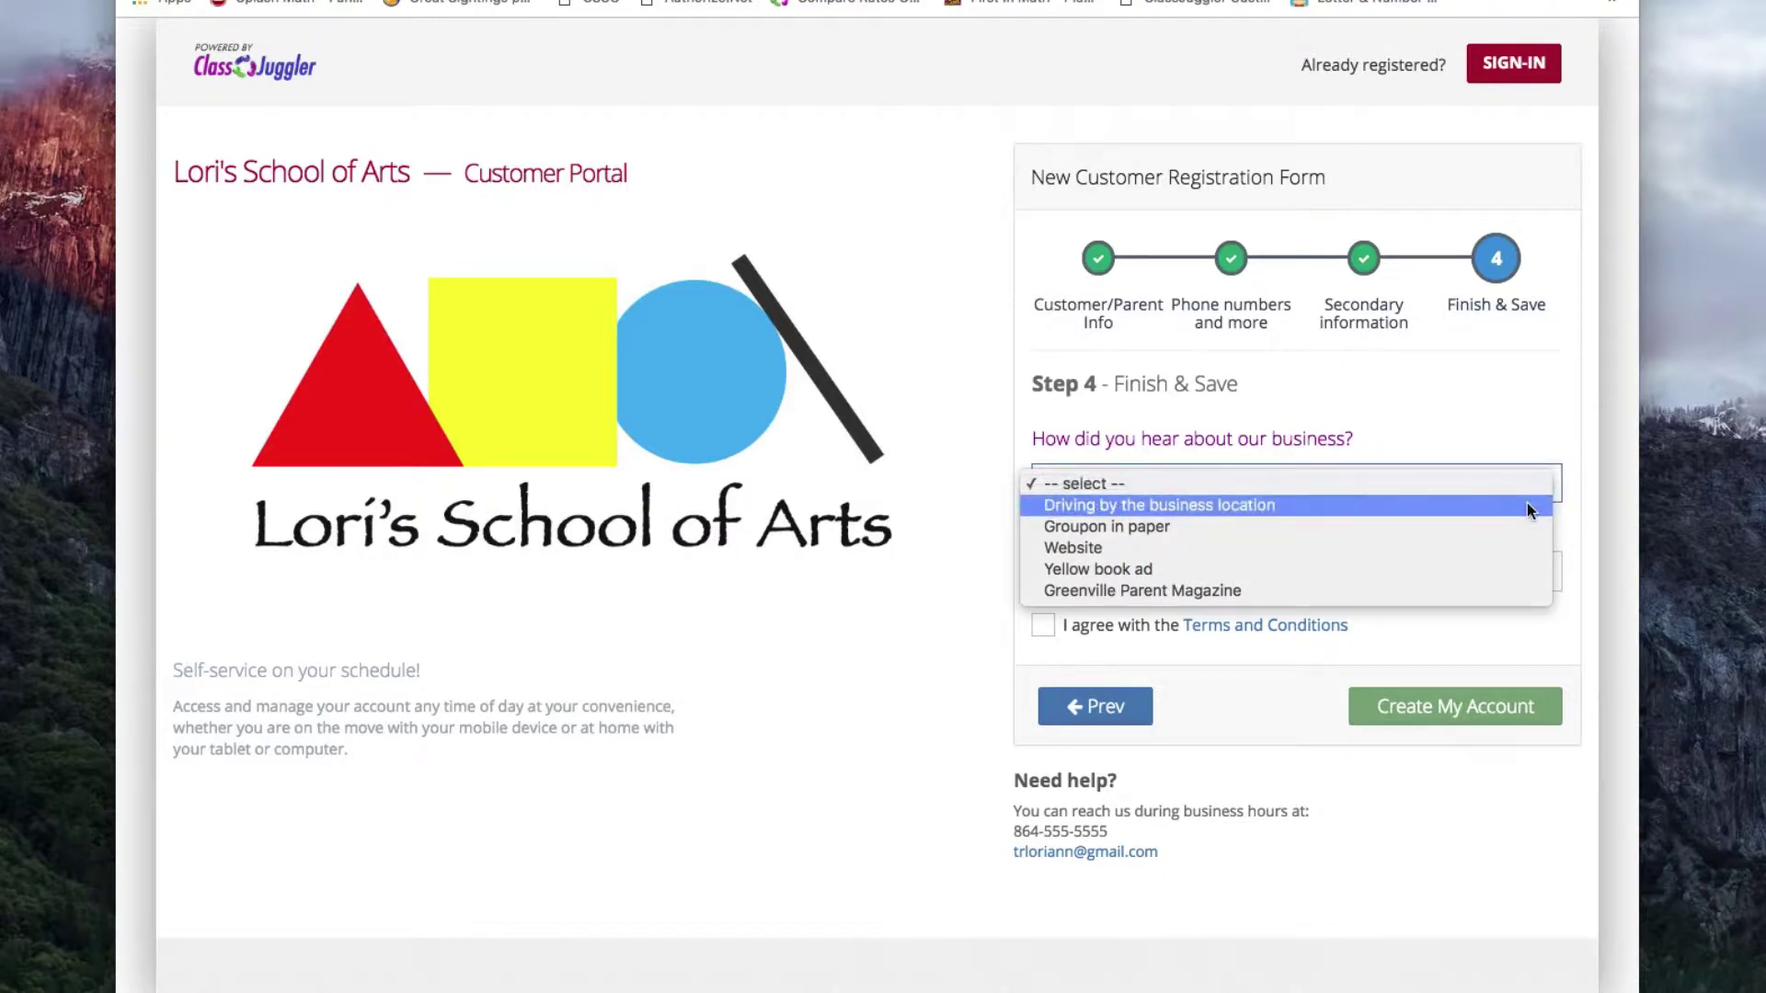
click(1527, 506)
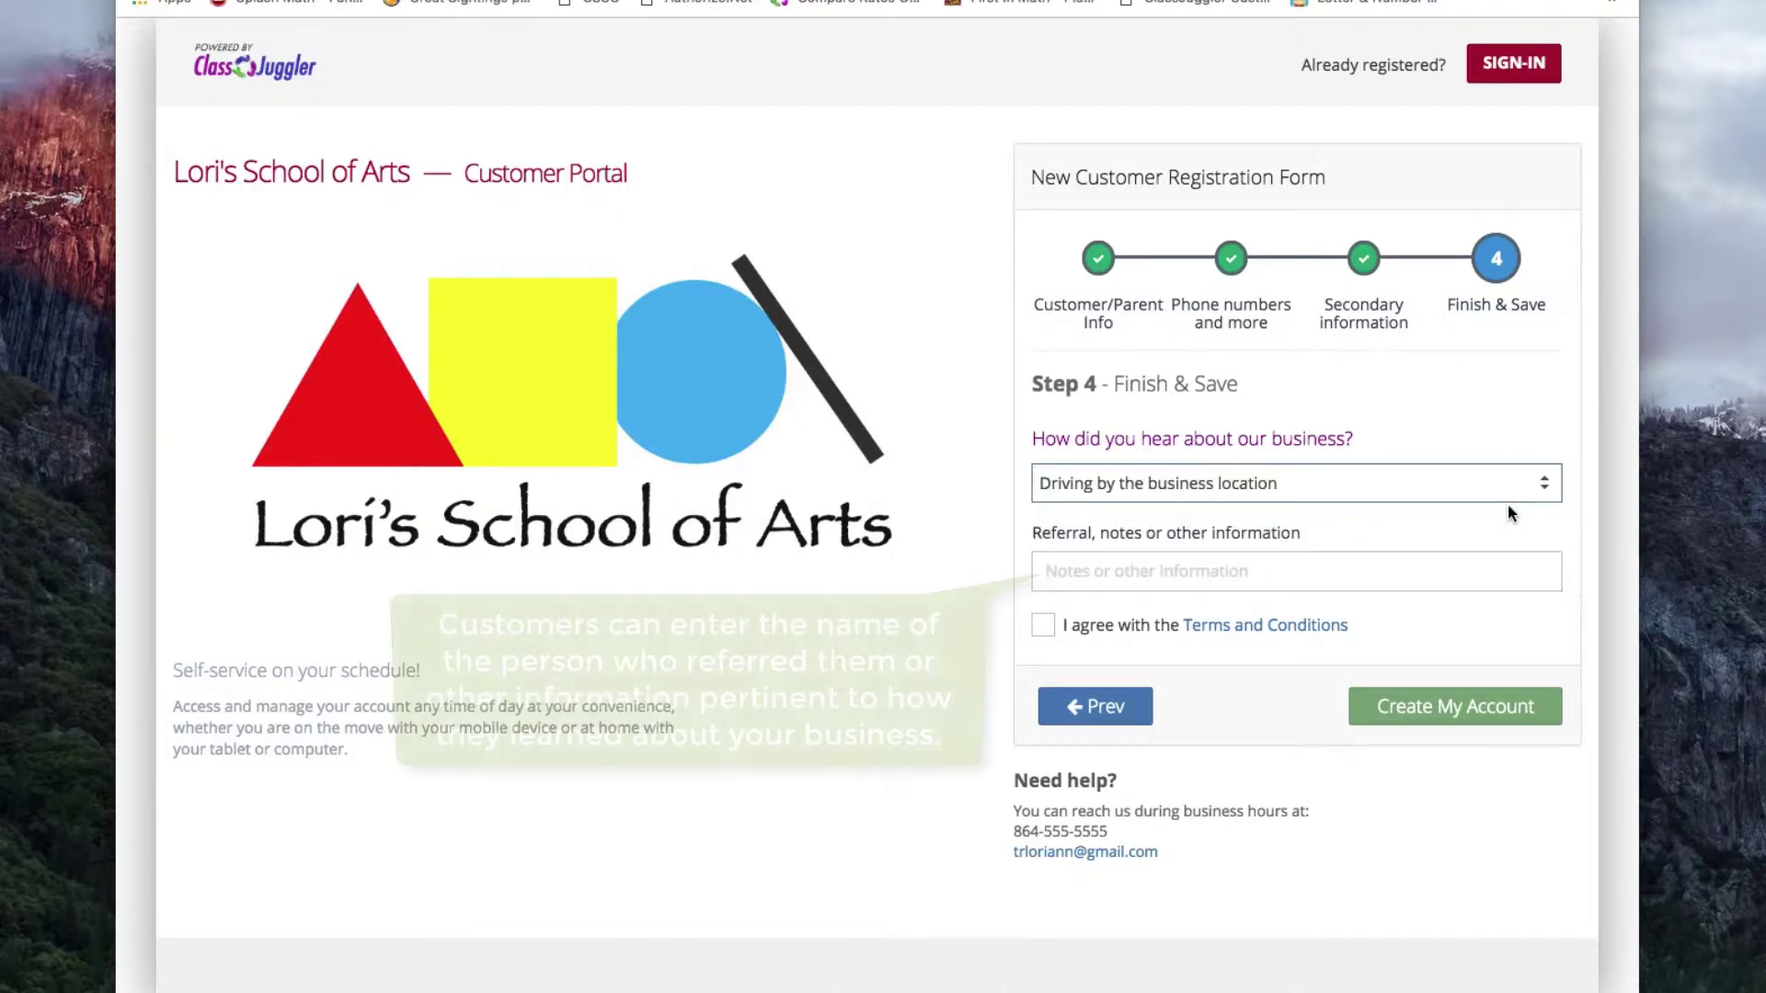
click(1043, 627)
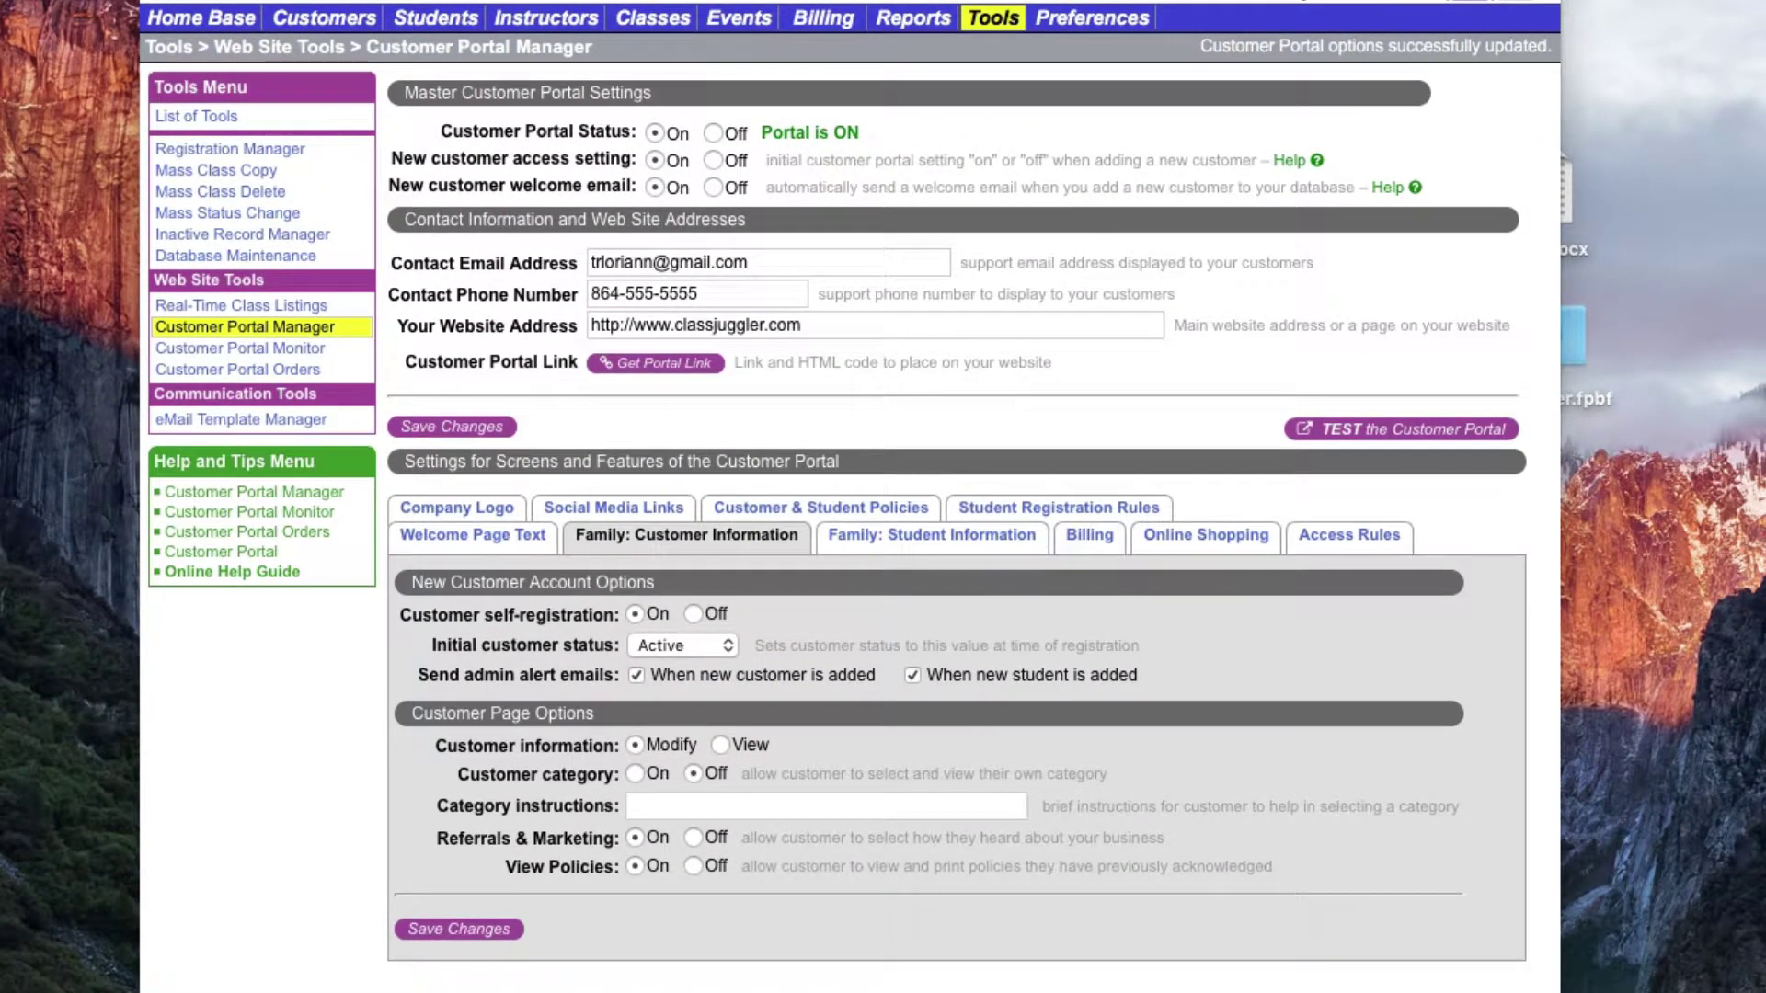
- Check the new customer's Drive By referral on Maintenance - Page 2, then go to Reports
click(301, 19)
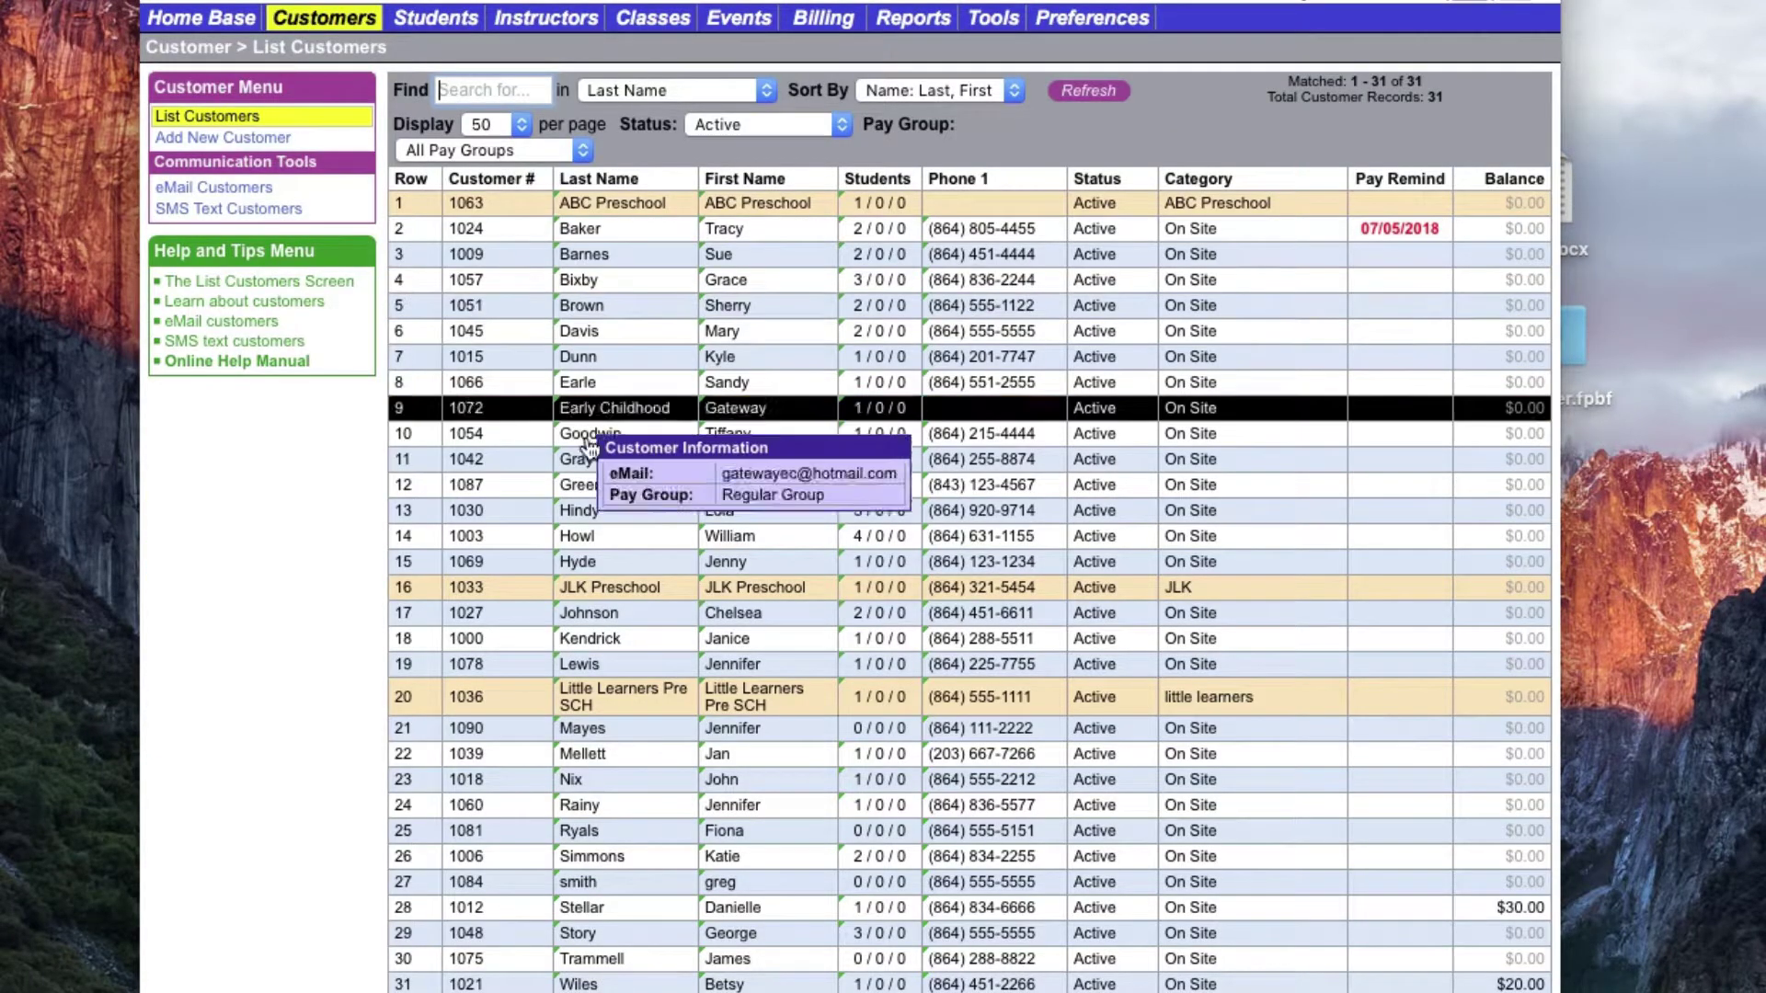
click(713, 731)
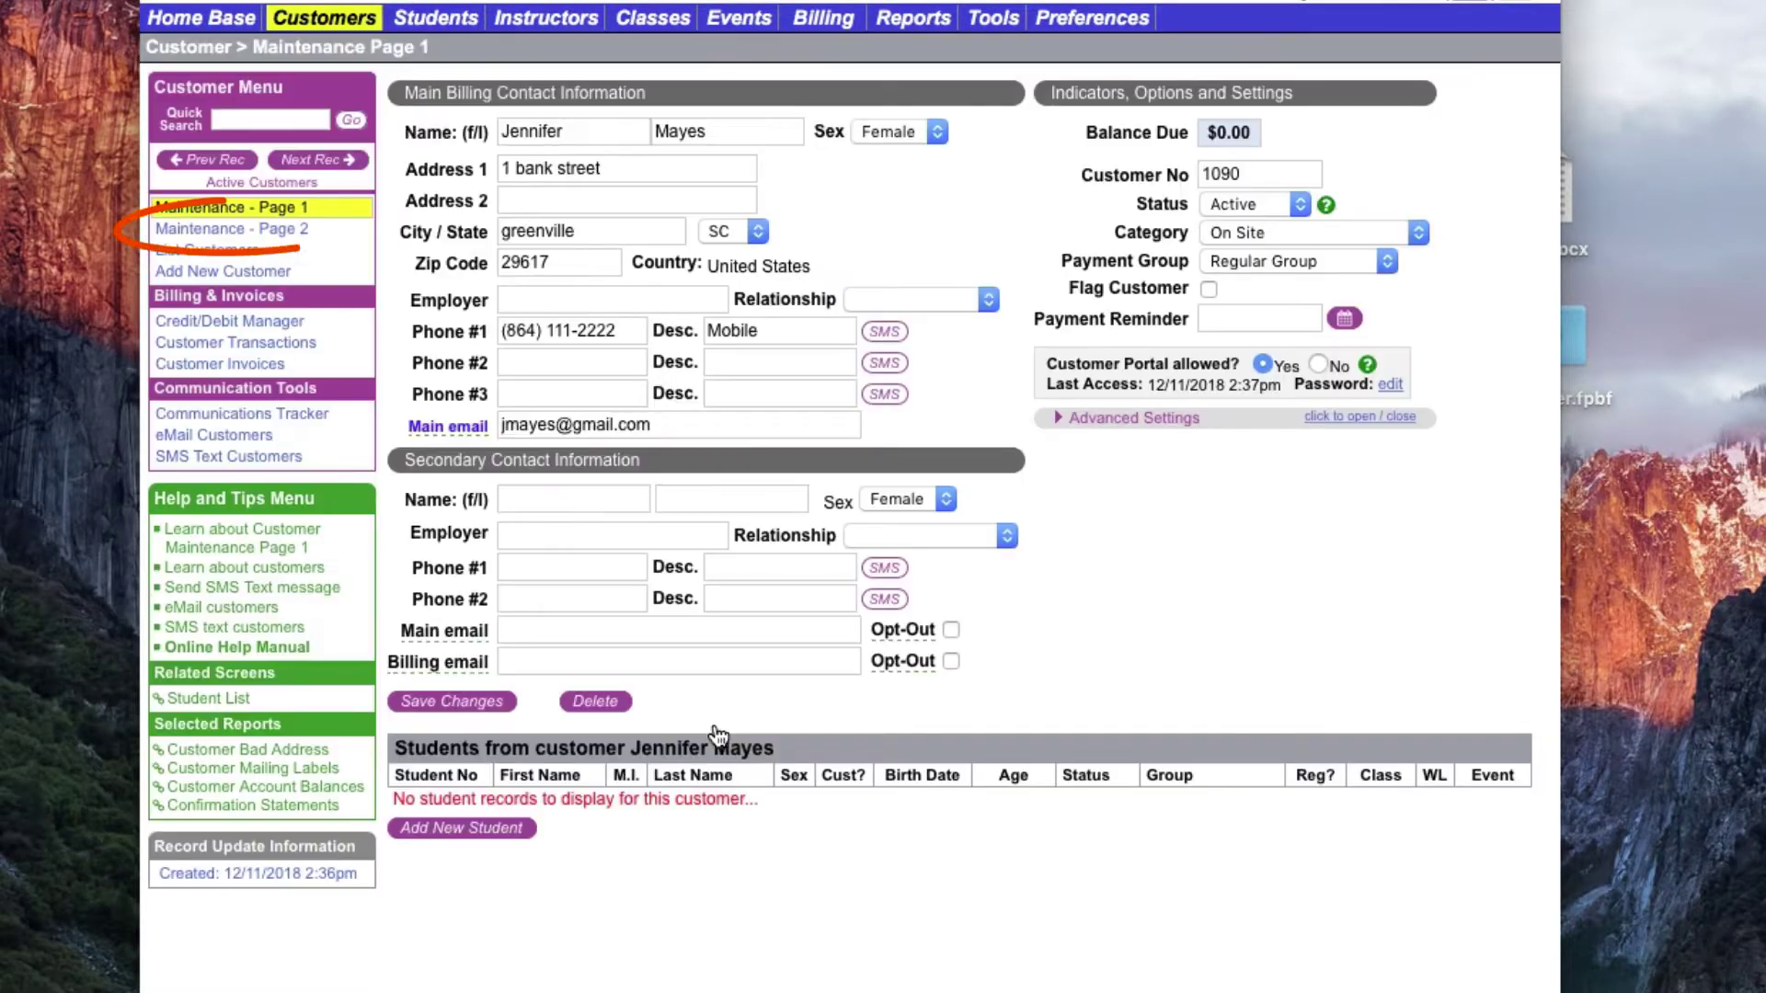
click(284, 234)
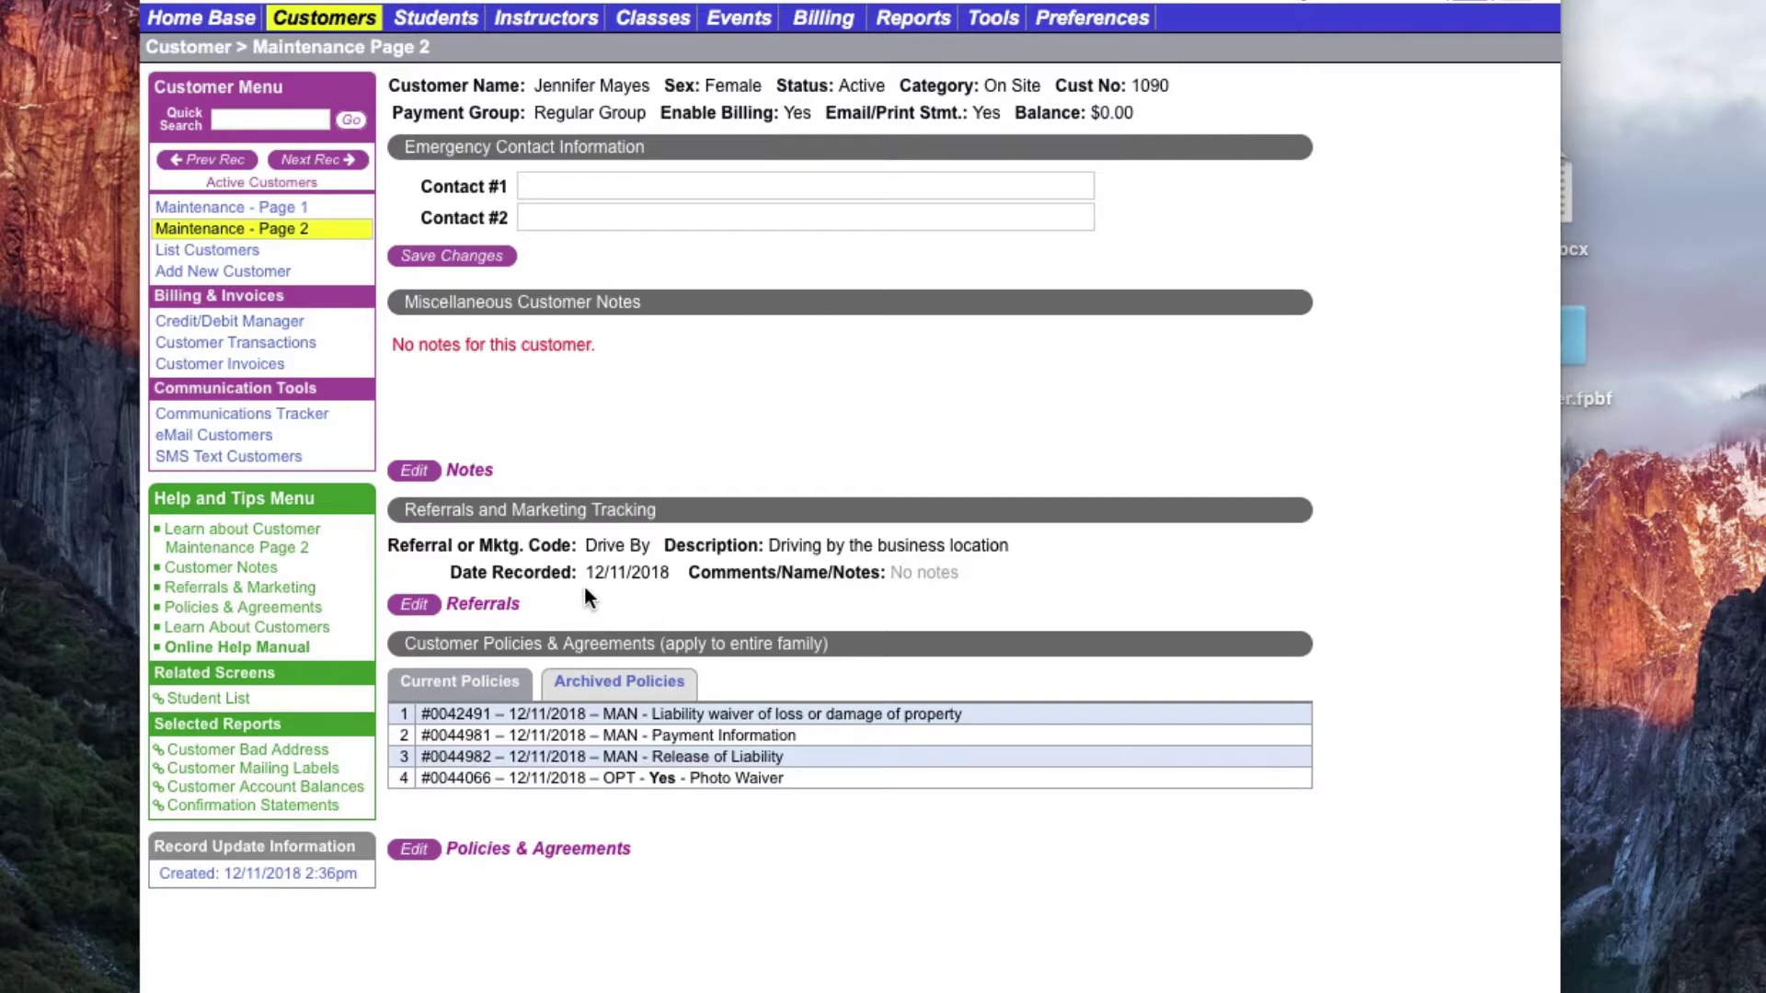
click(916, 18)
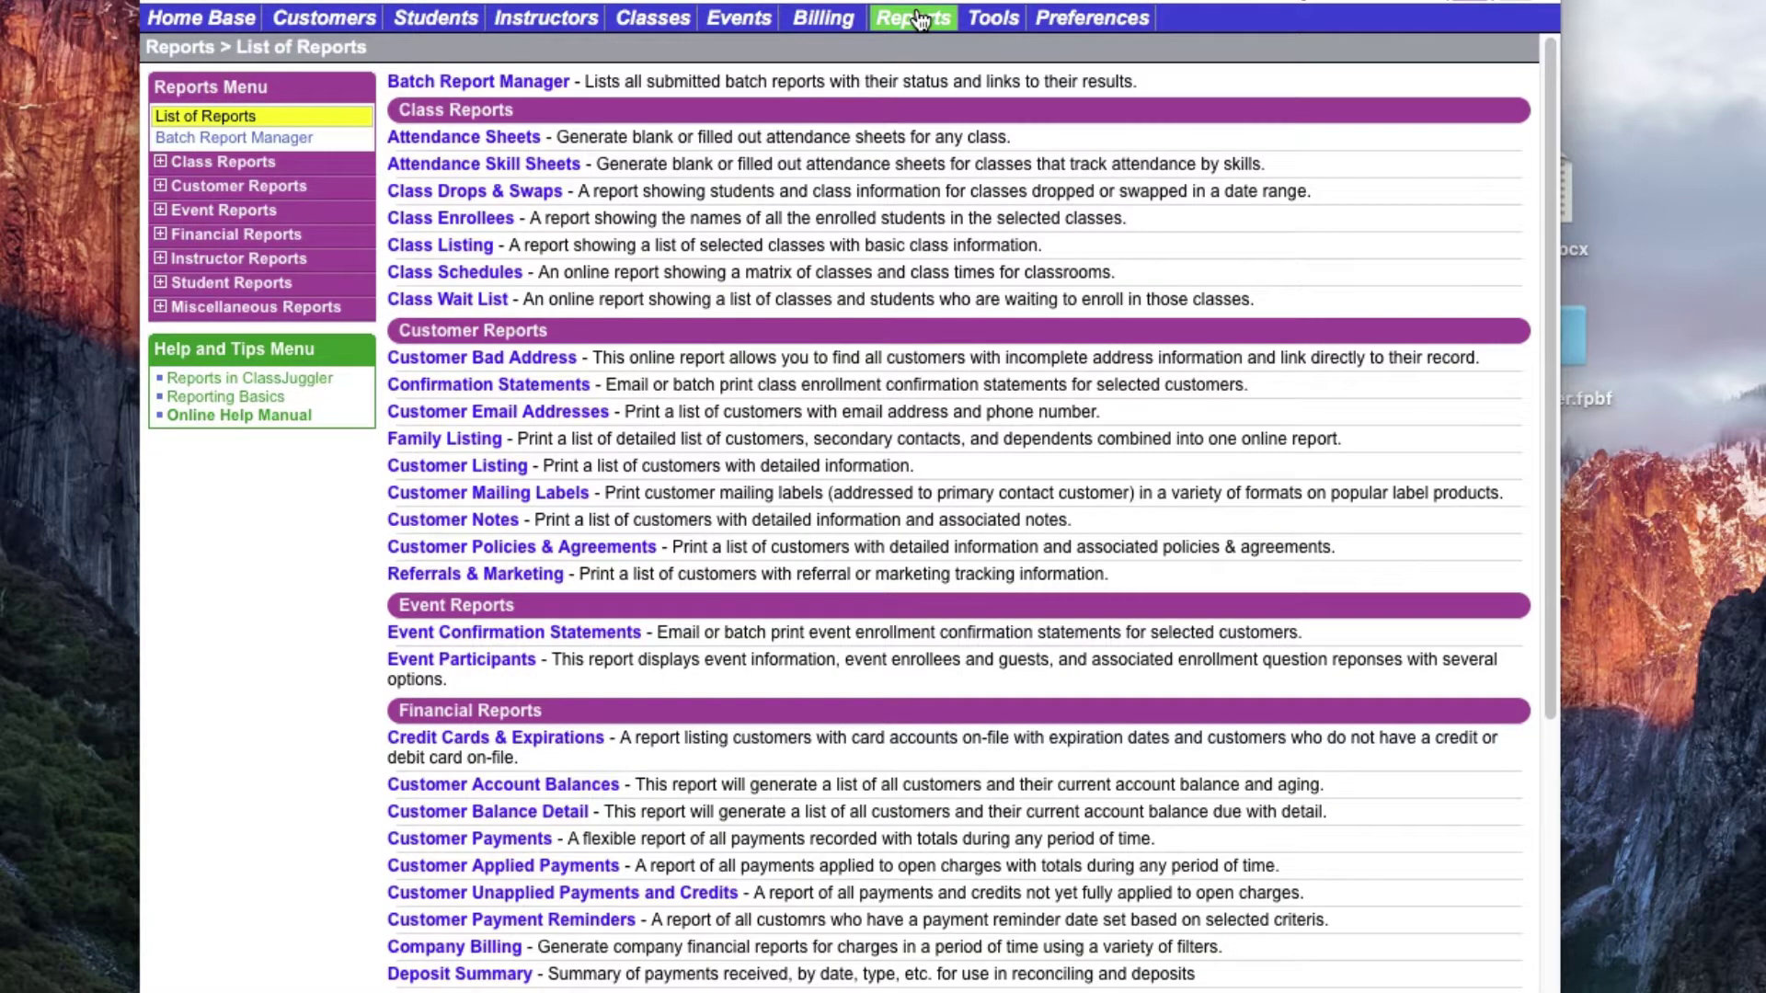
- Generate the Referrals & Marketing report with all filters at All, sorted by customer name
click(284, 188)
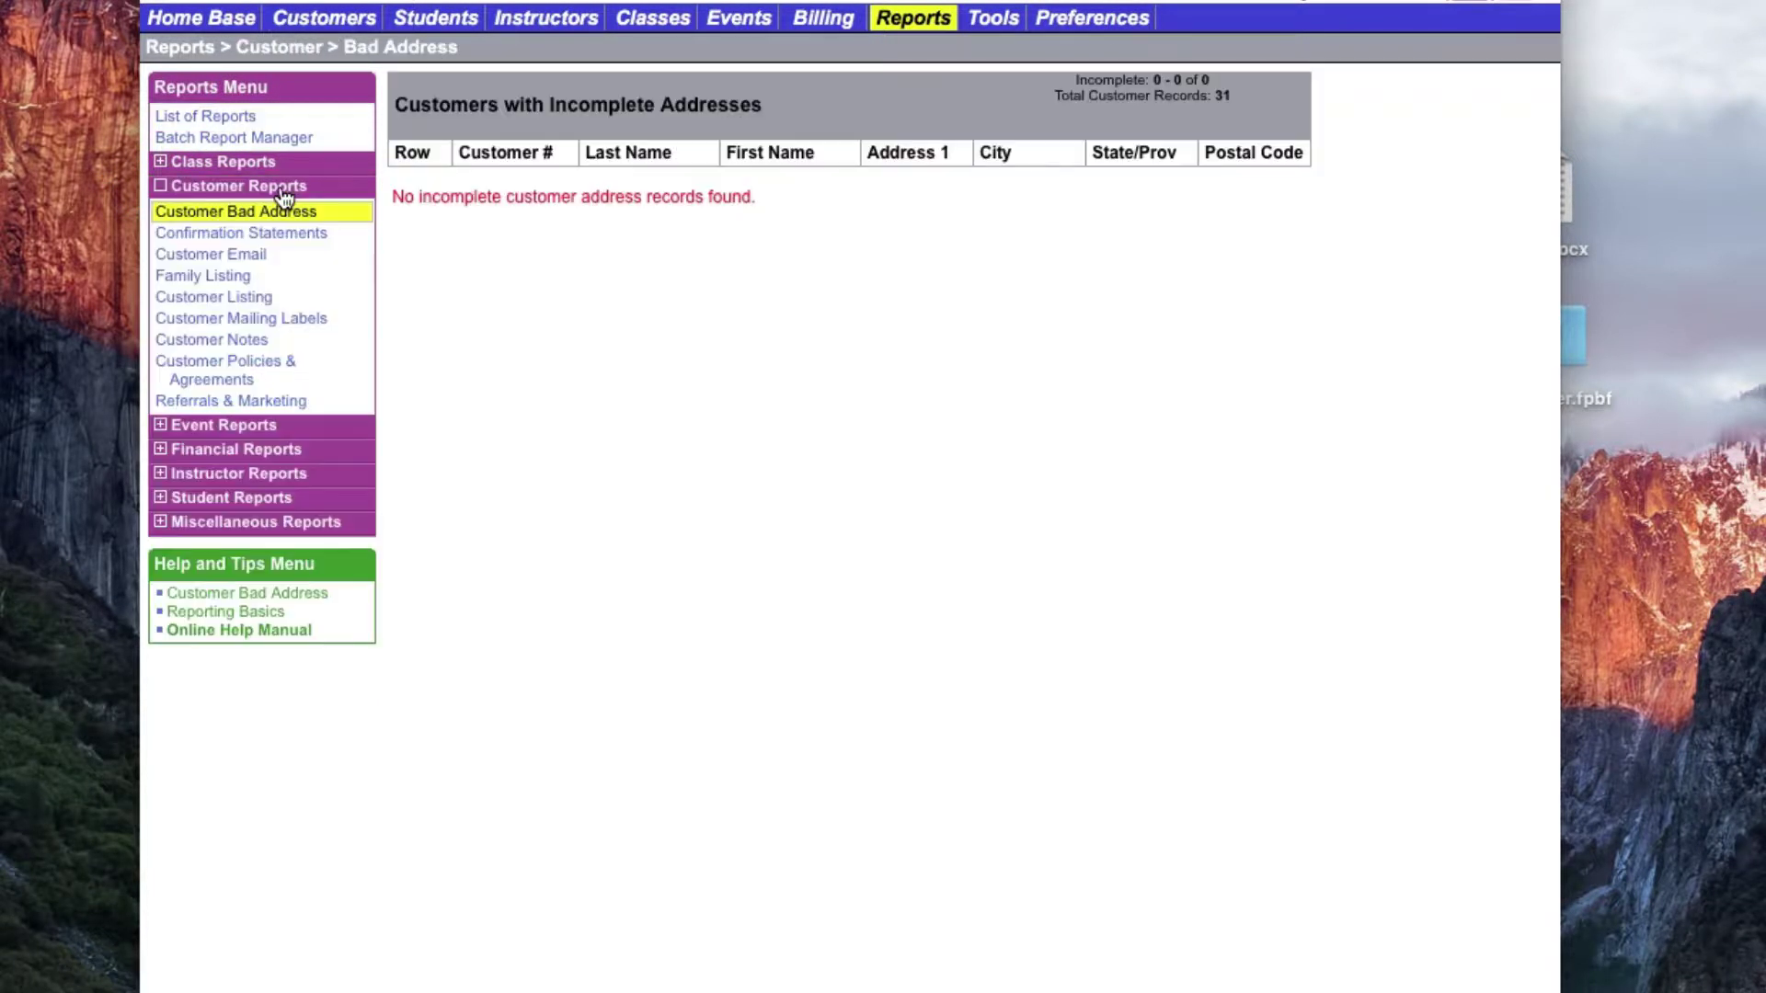
click(264, 404)
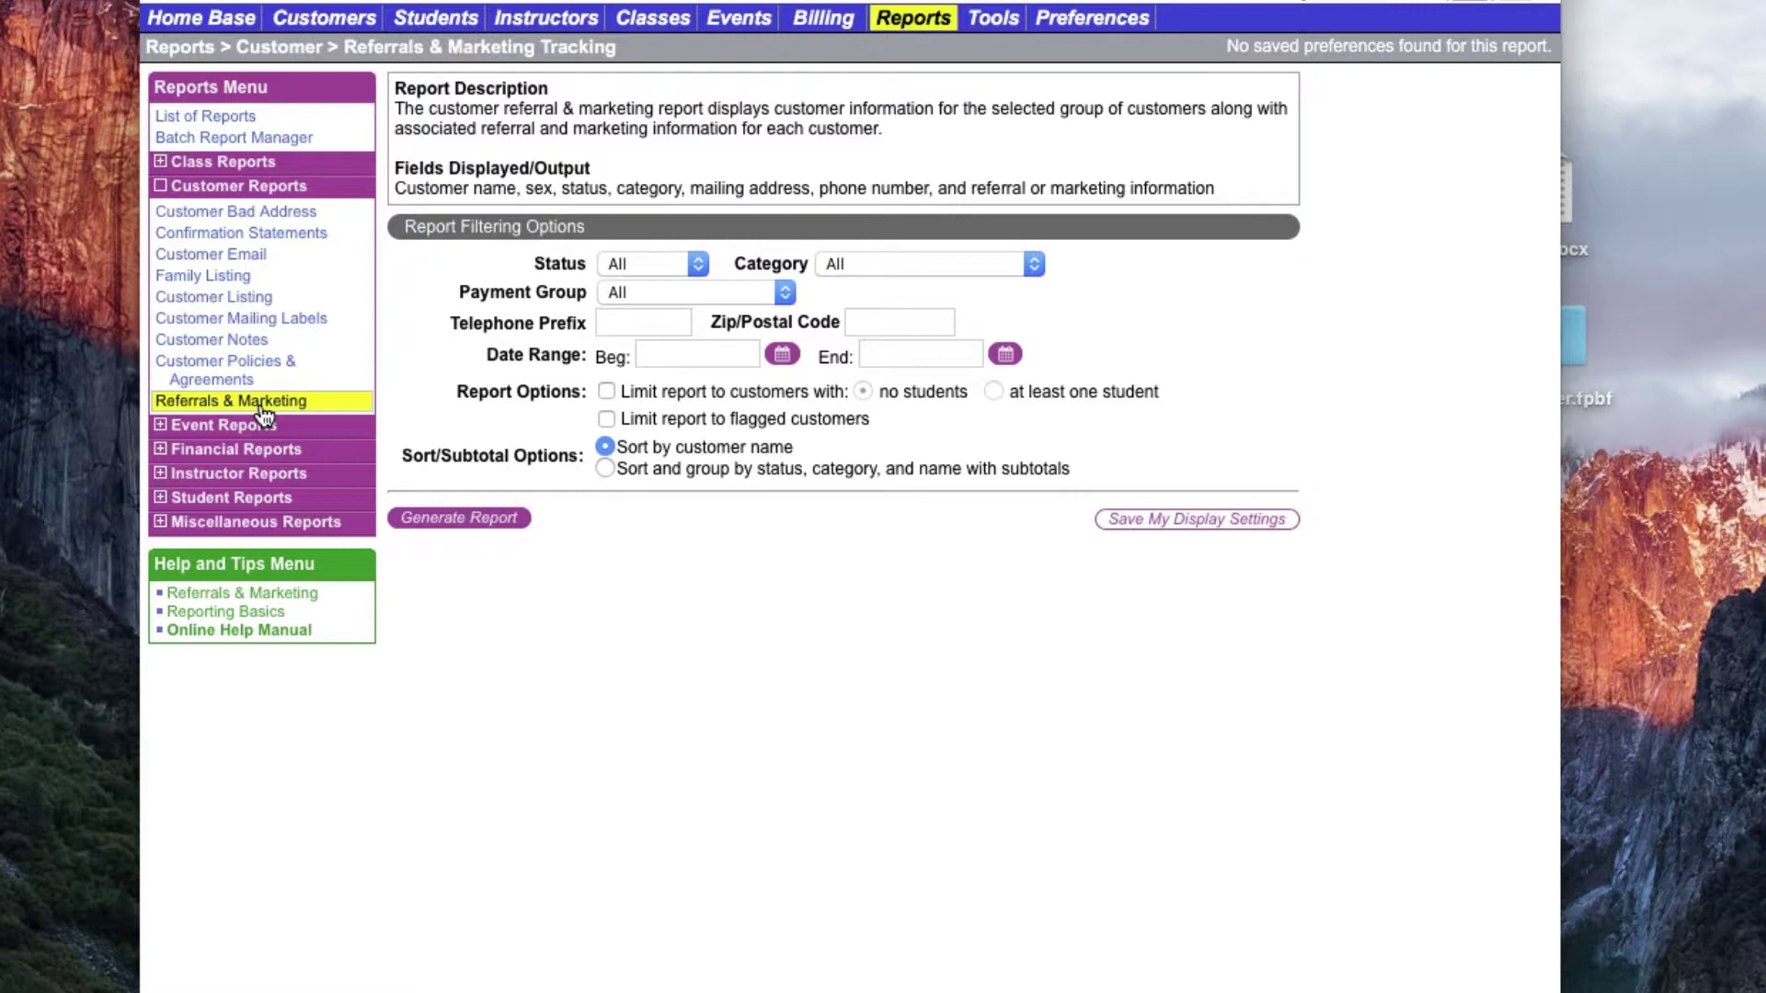
click(701, 267)
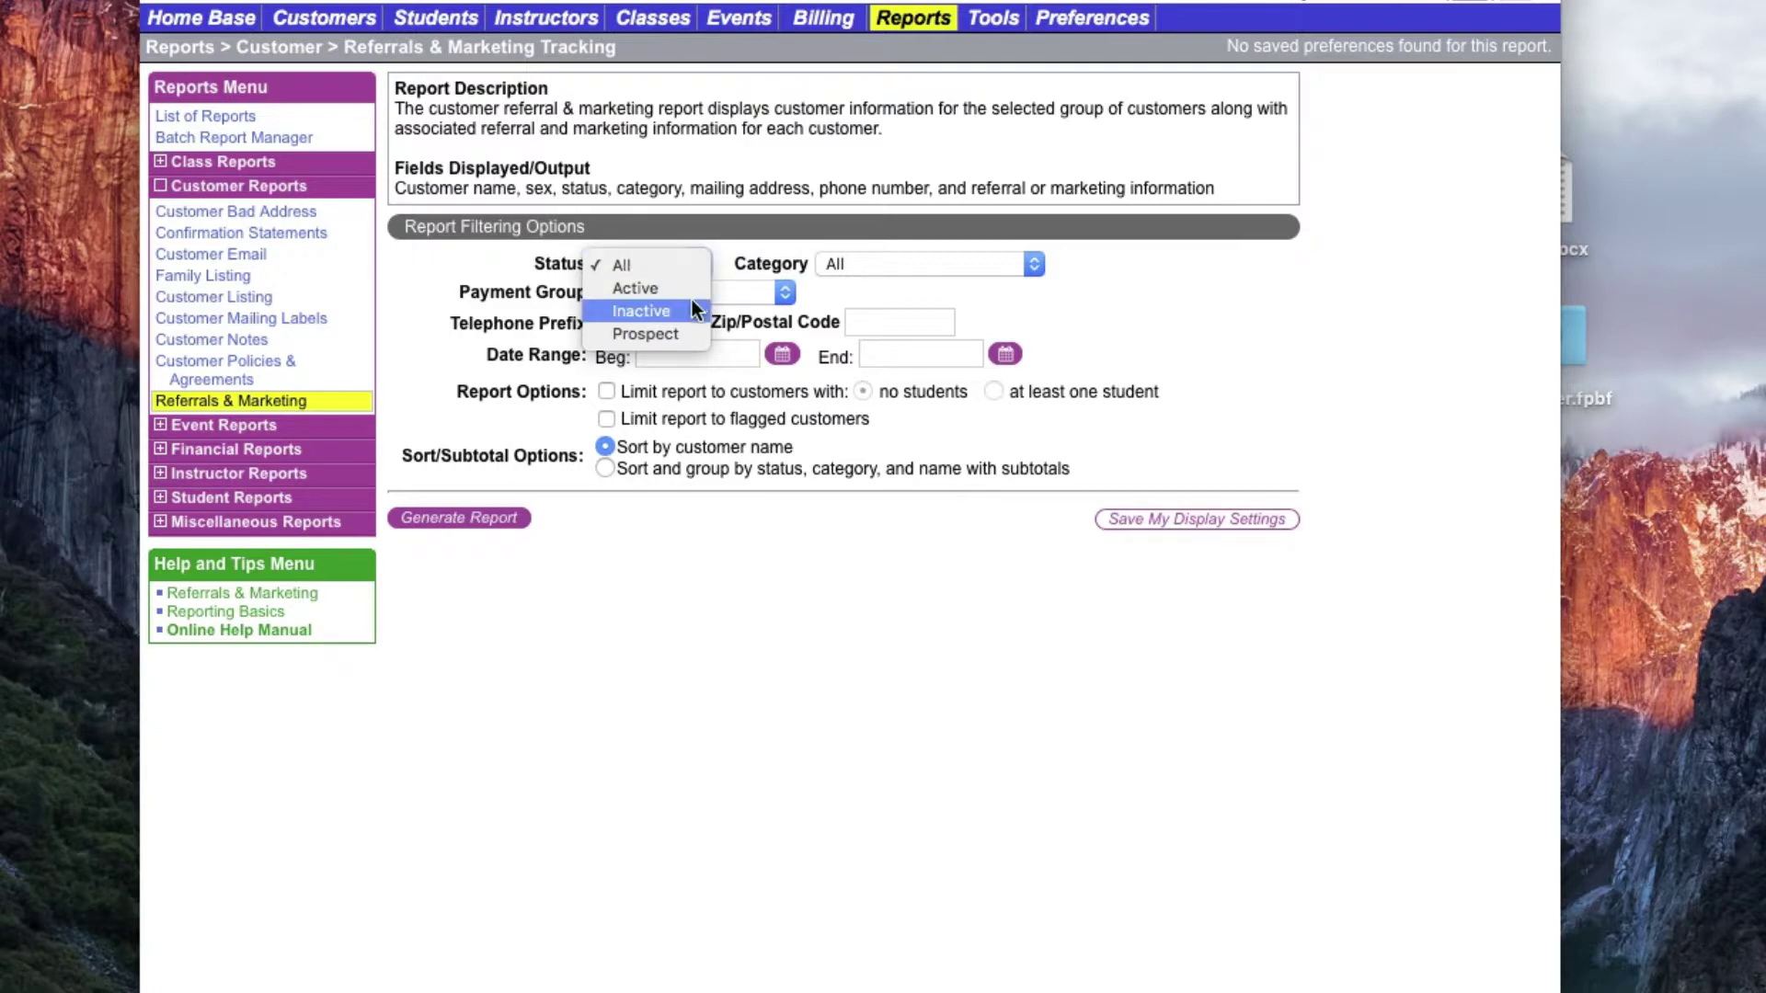
click(1034, 267)
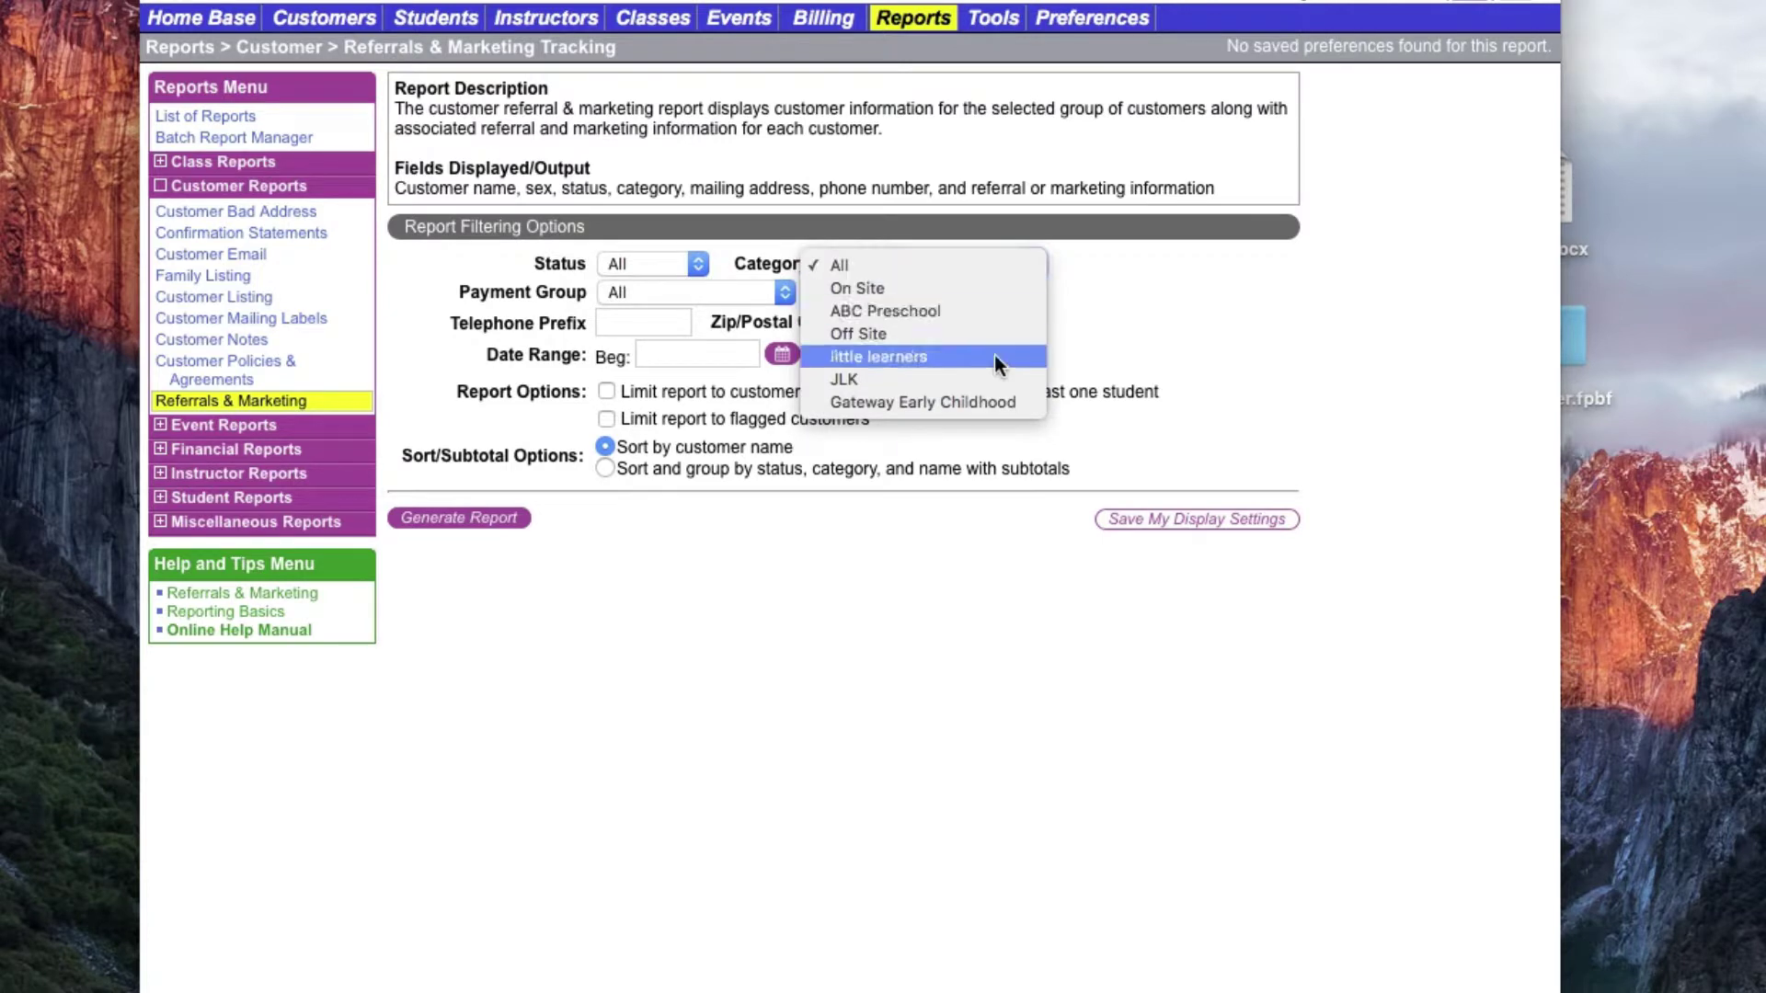
click(1107, 284)
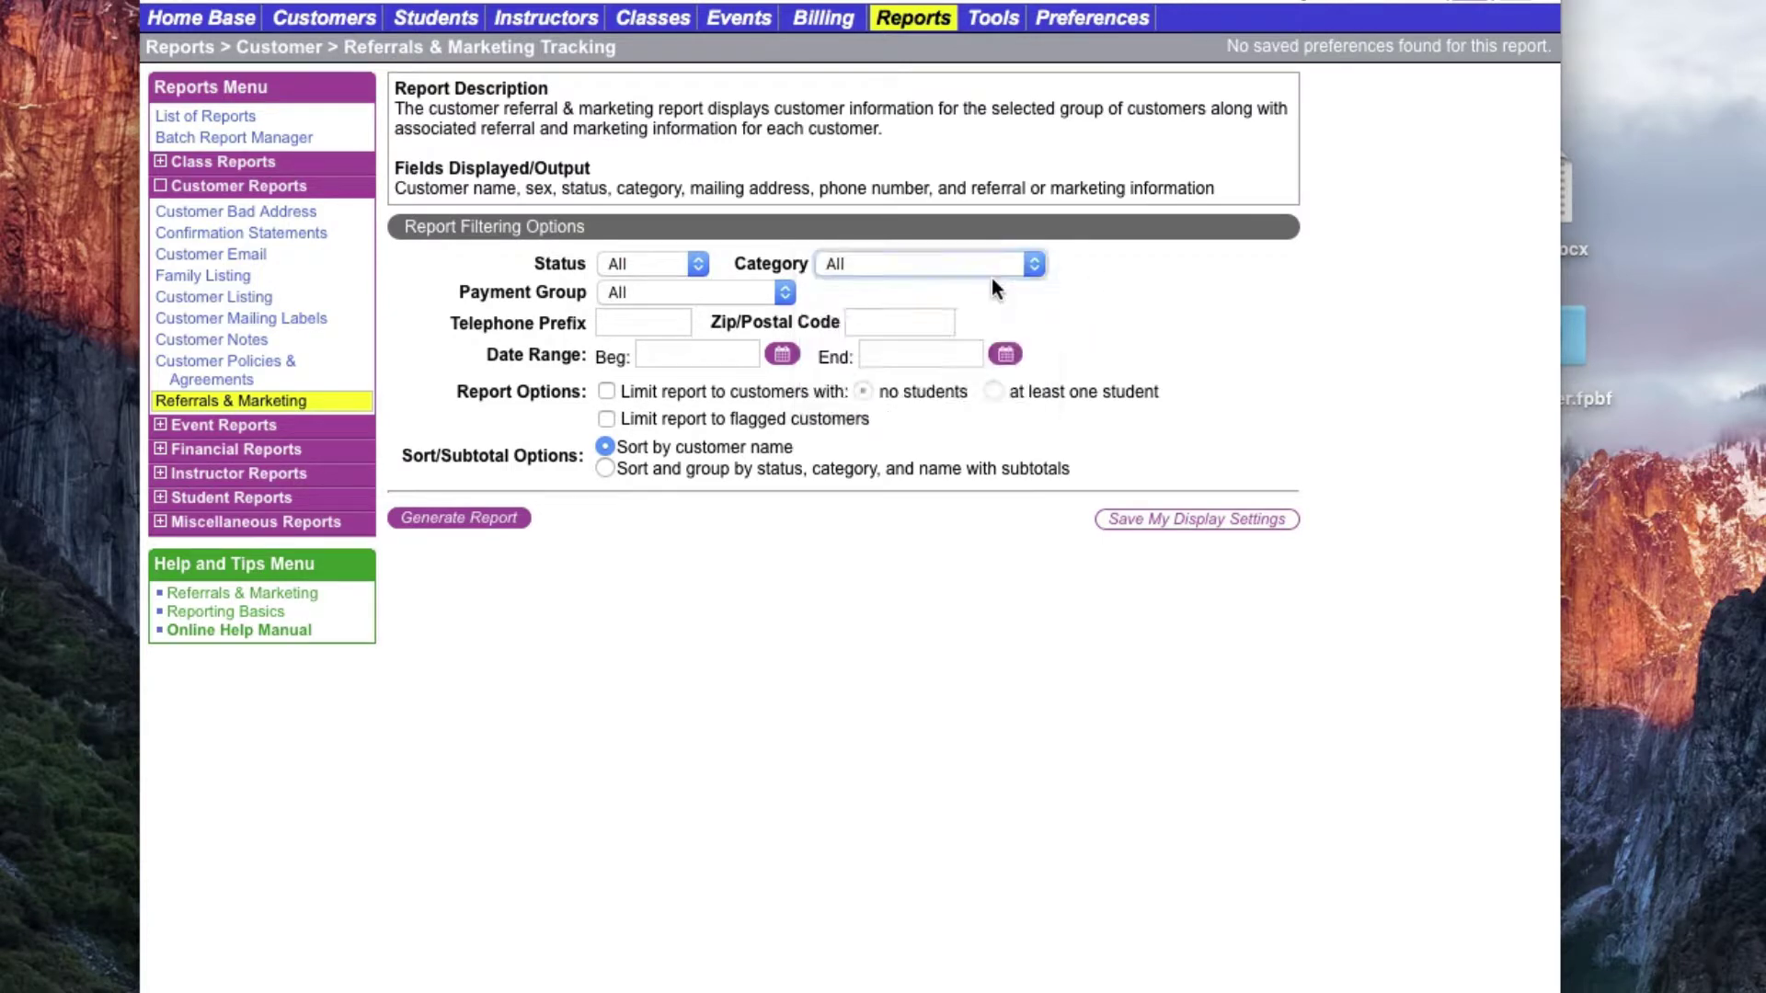
click(784, 294)
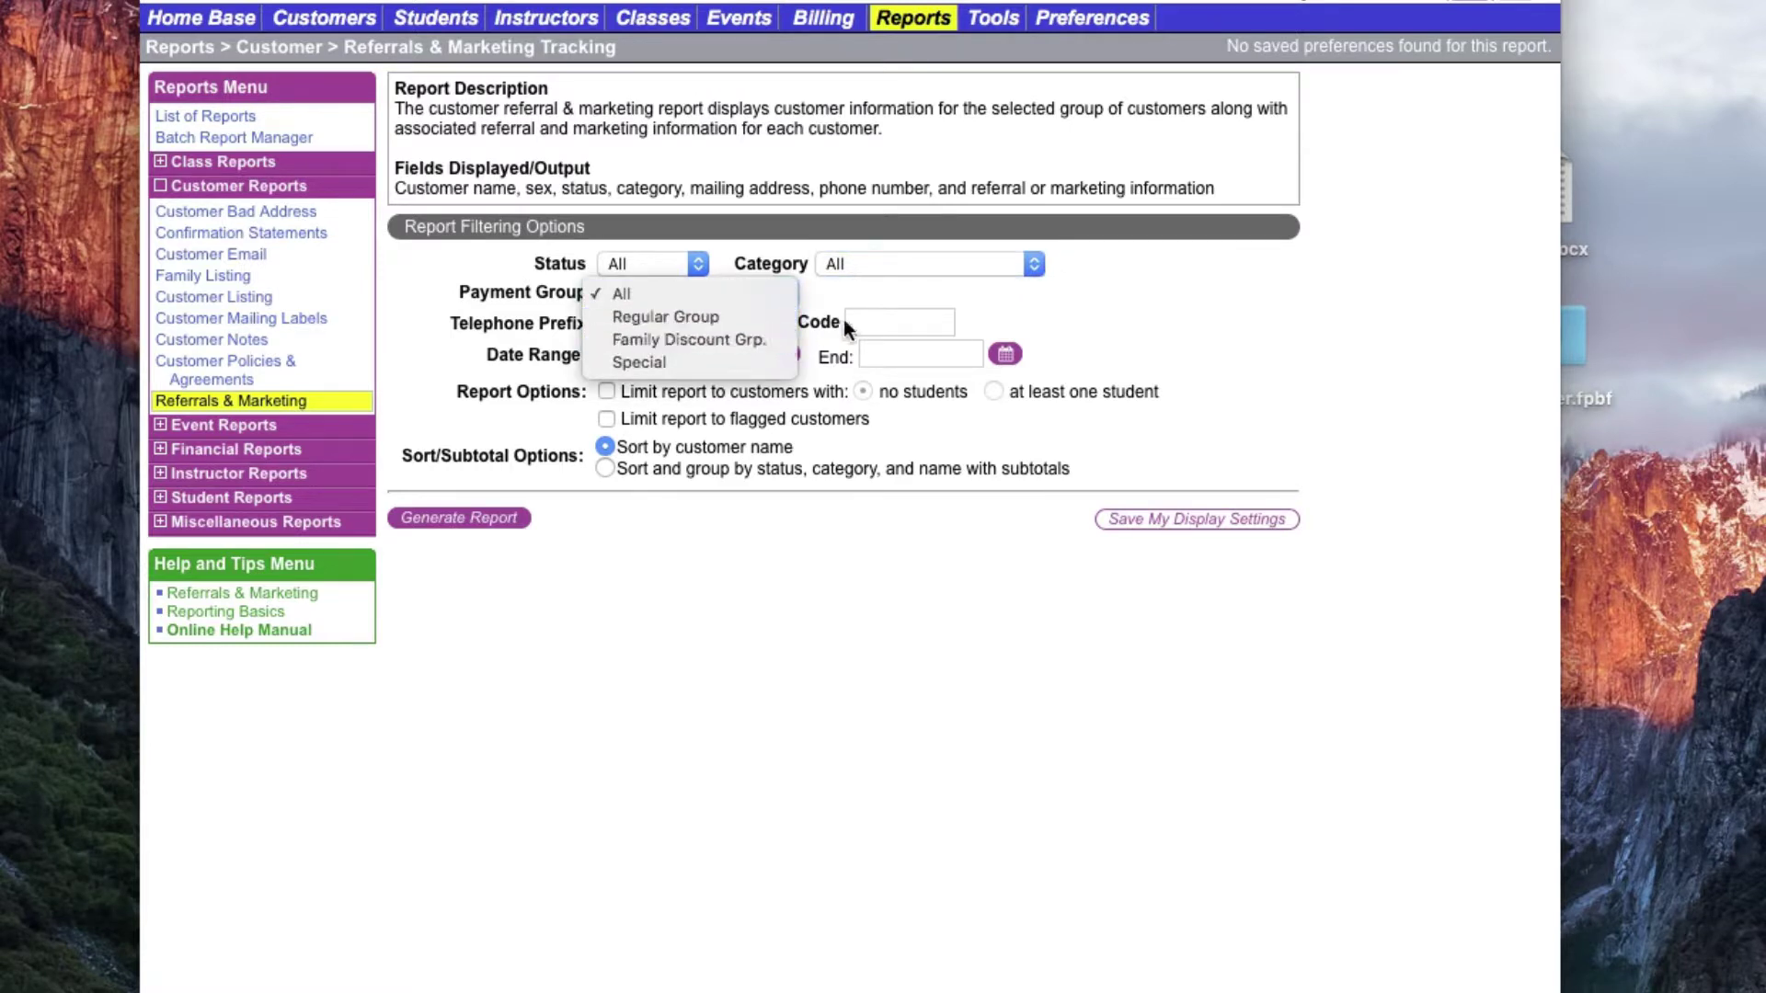
click(880, 287)
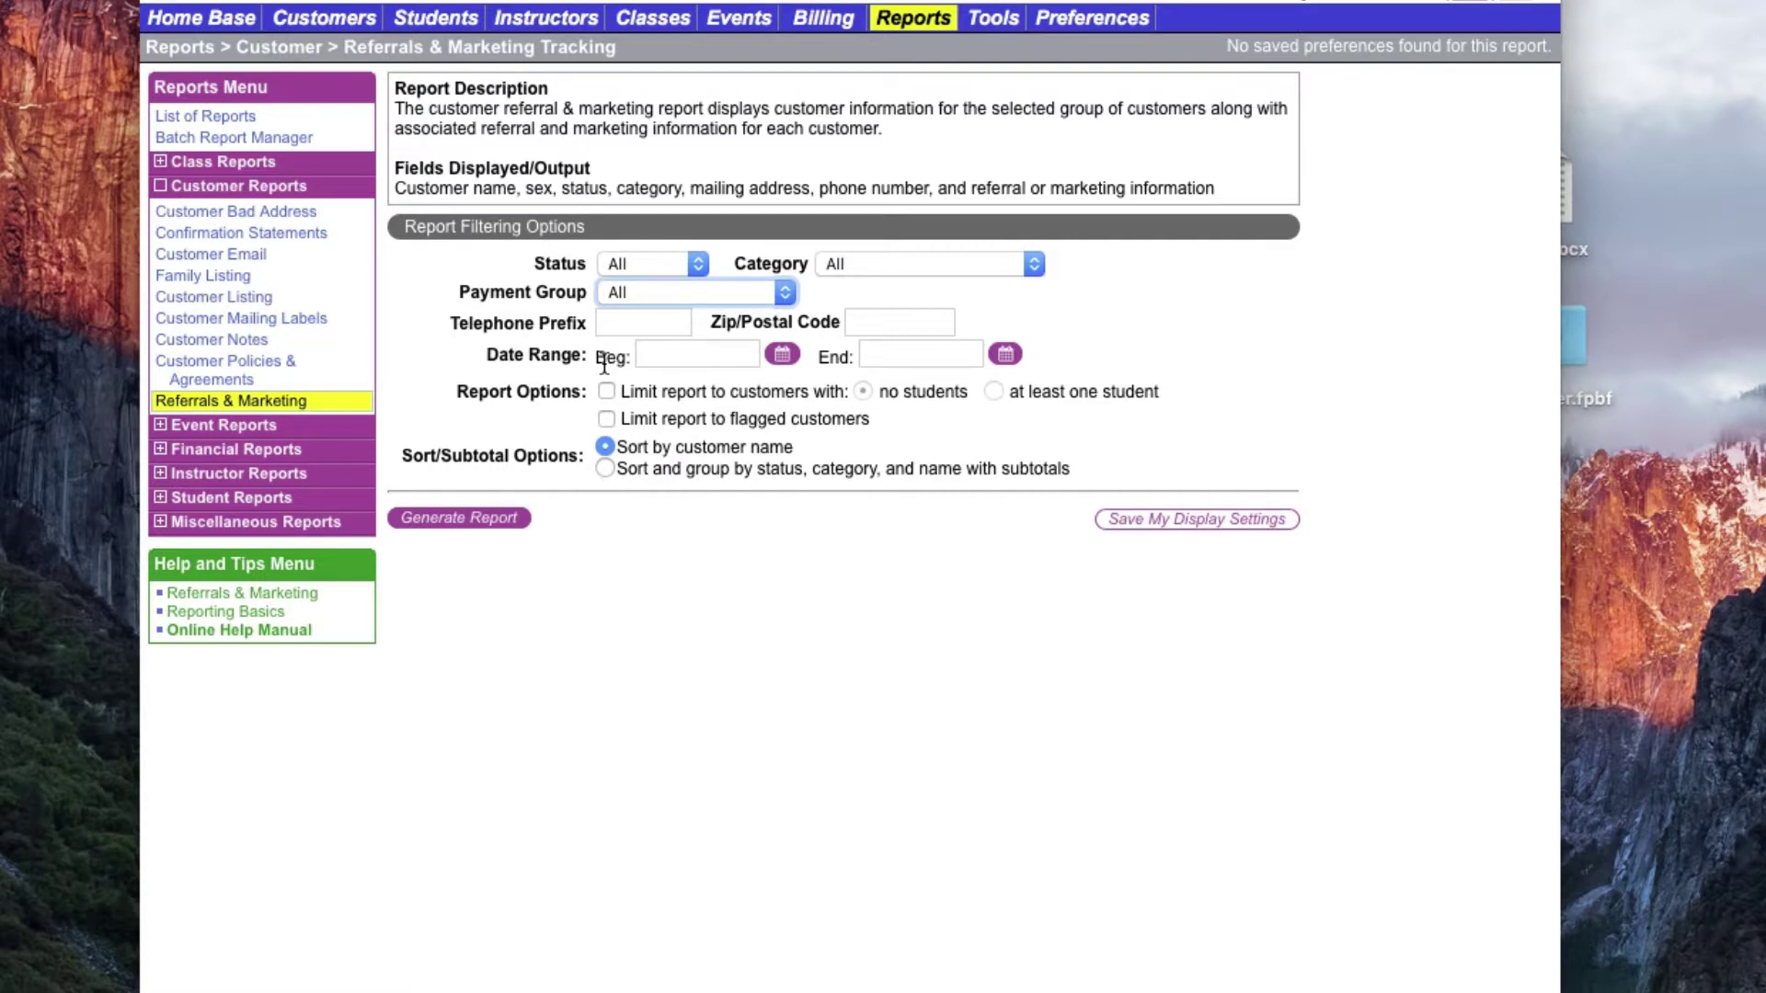
click(604, 446)
click(486, 524)
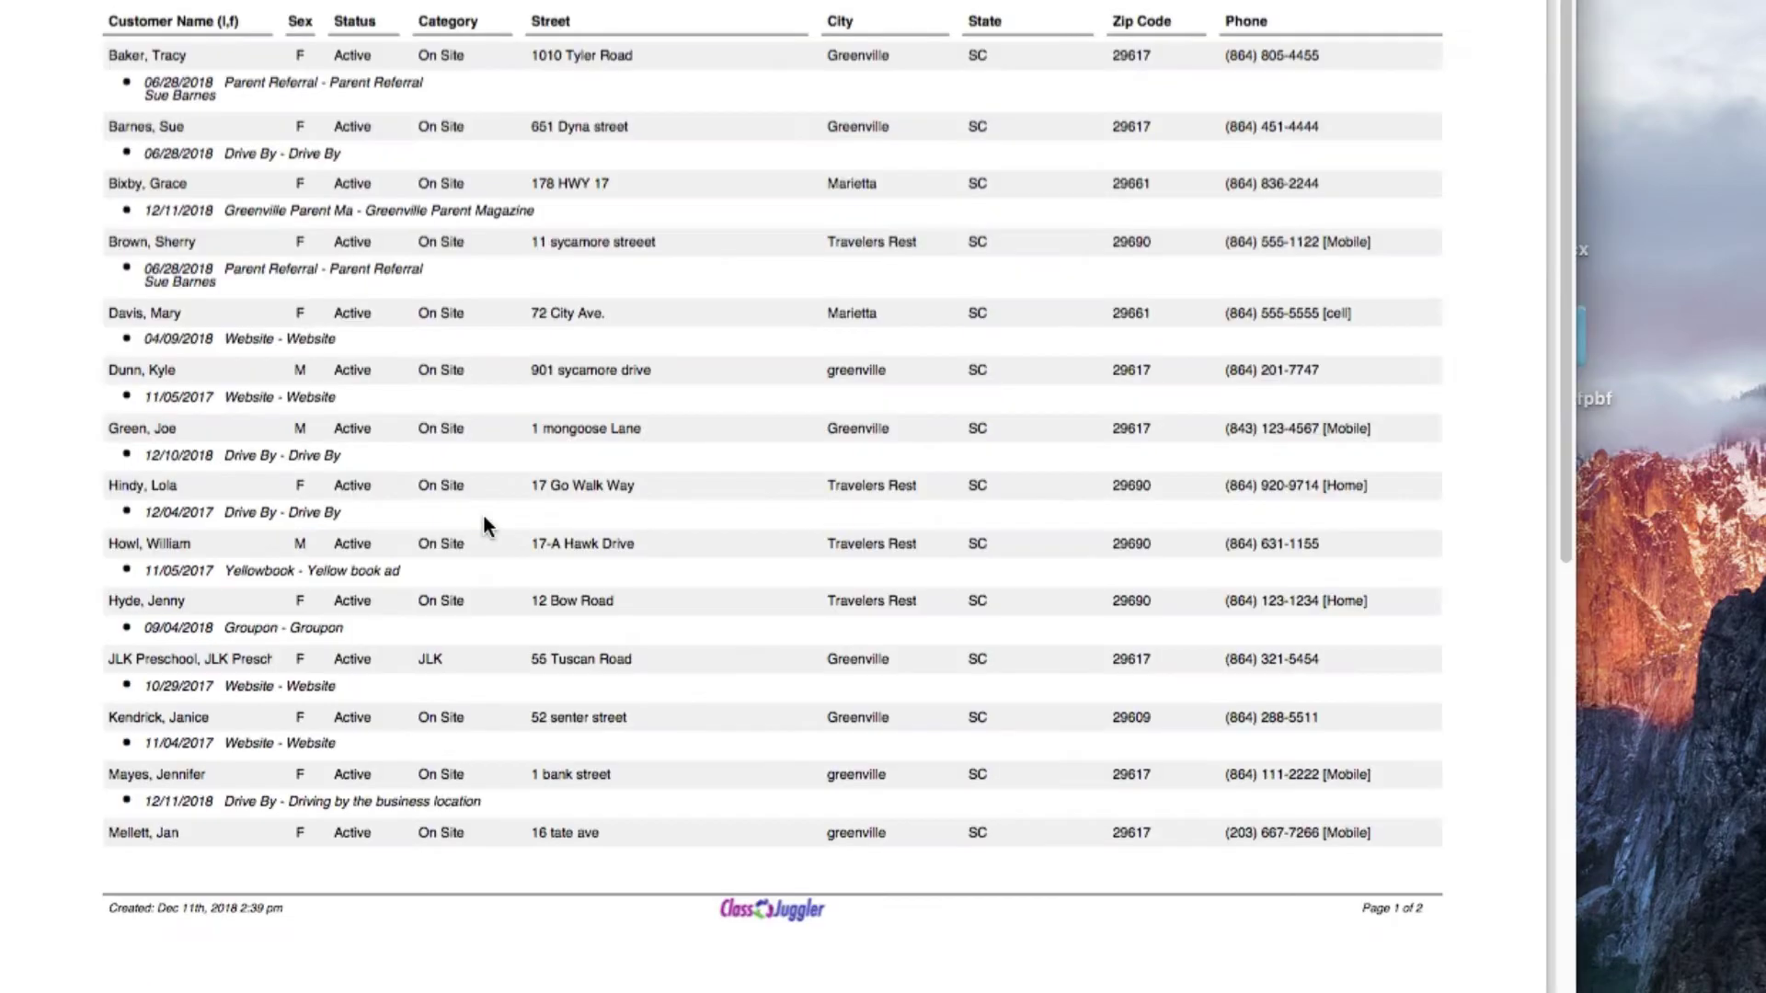